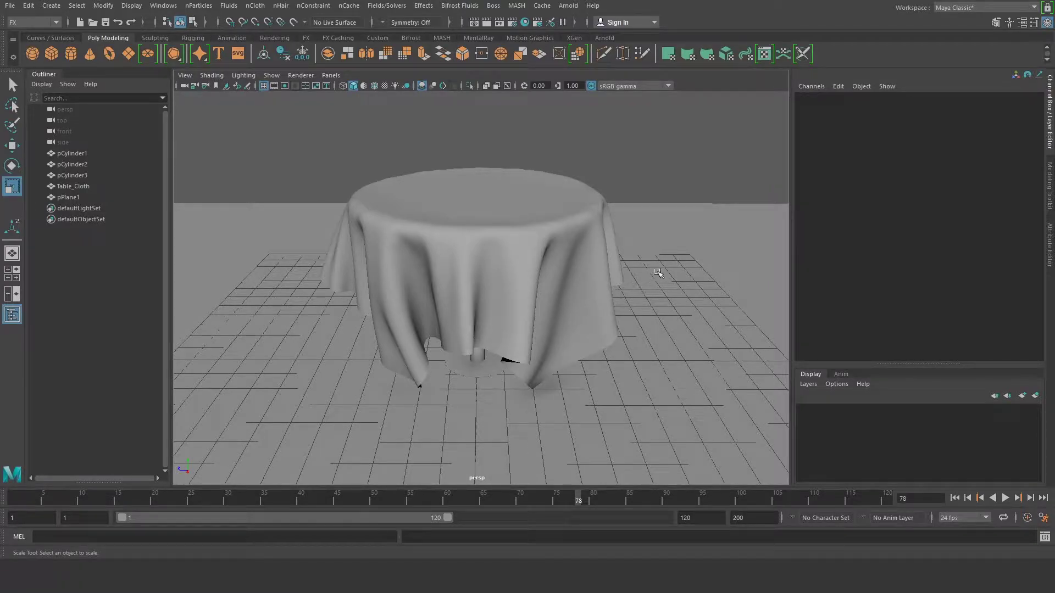
Examine the draped cloth on the round table from several angles
left_click_drag(657, 273, 631, 276, "alt")
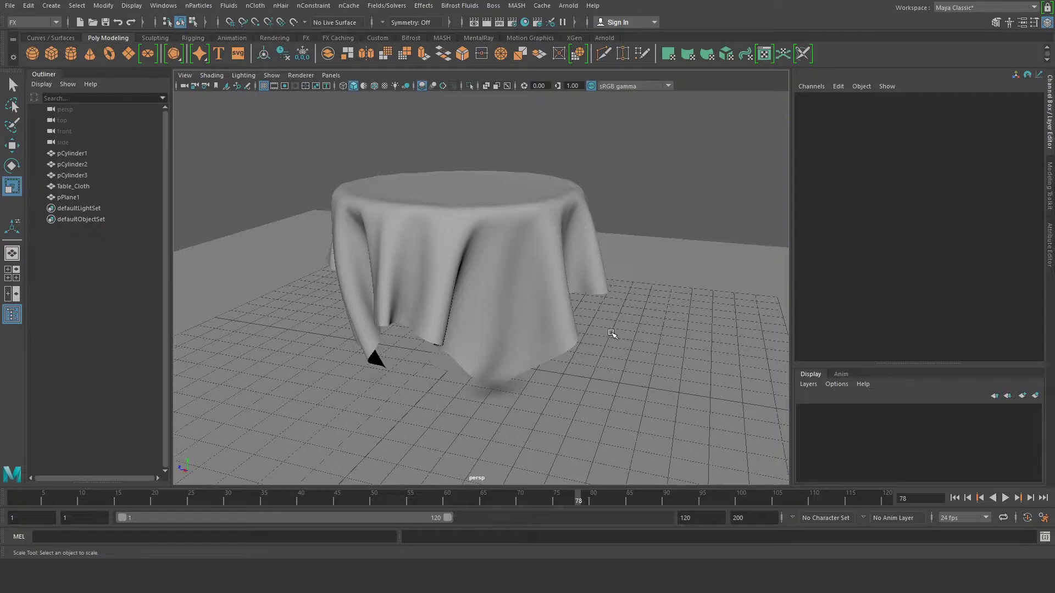
left_click_drag(609, 329, 592, 353, "alt")
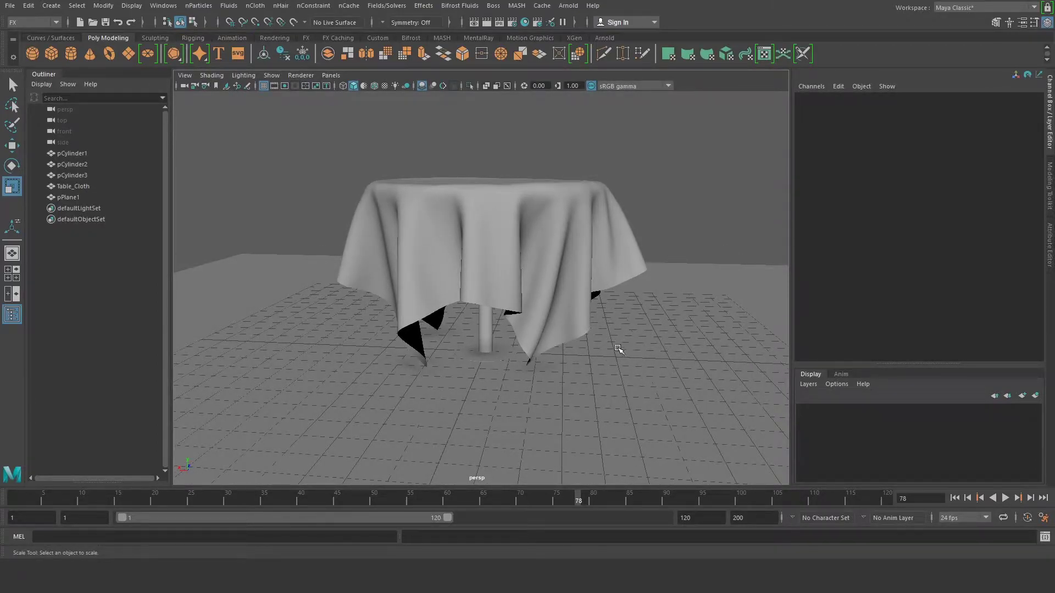
left_click_drag(633, 348, 671, 359, "alt")
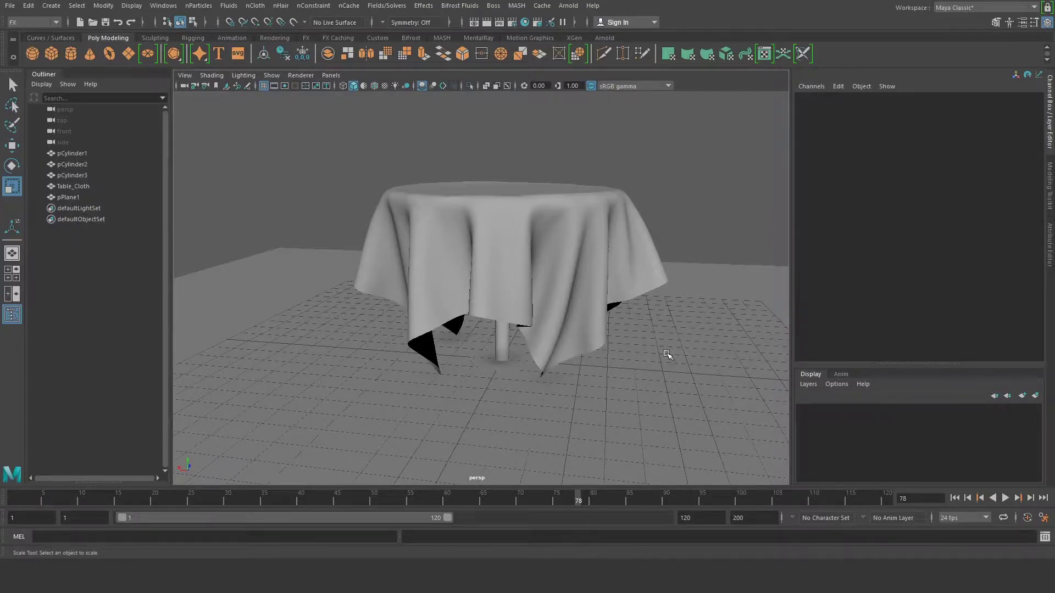
left_click_drag(667, 354, 630, 357, "alt")
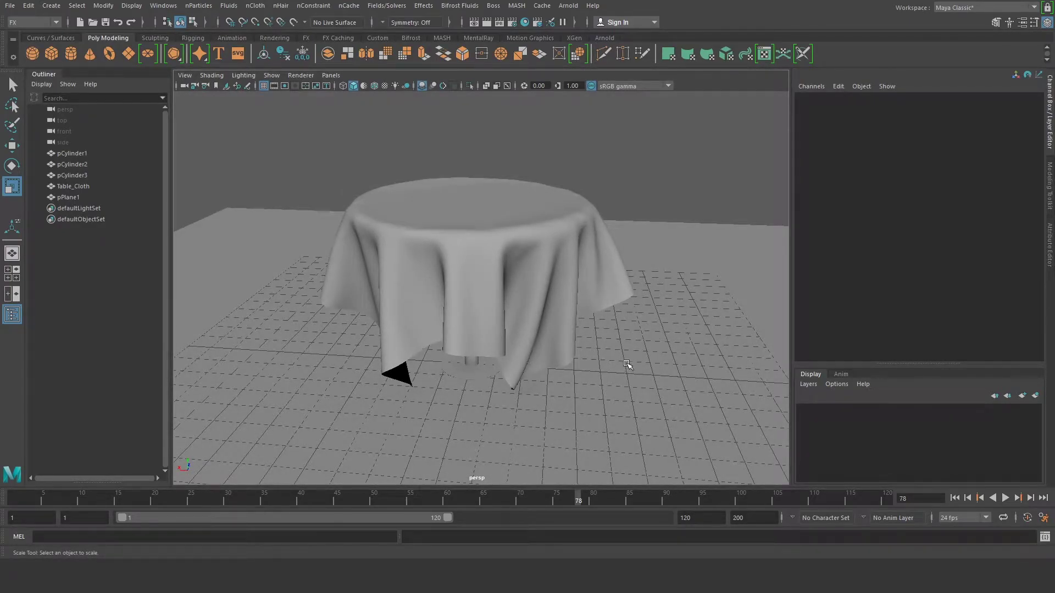
mouse_move(626, 346)
left_mouse_down("alt")
mouse_move(610, 341)
mouse_move(690, 336)
mouse_move(596, 348)
mouse_move(613, 369)
mouse_move(609, 351)
left_mouse_up("alt")
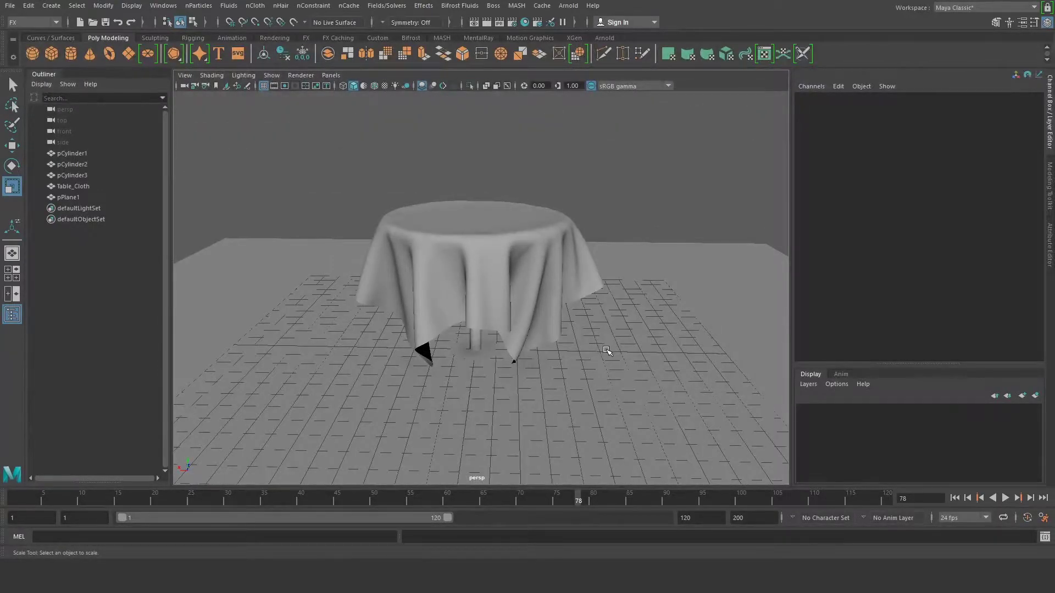
middle_click_drag(613, 339, 631, 350, "alt")
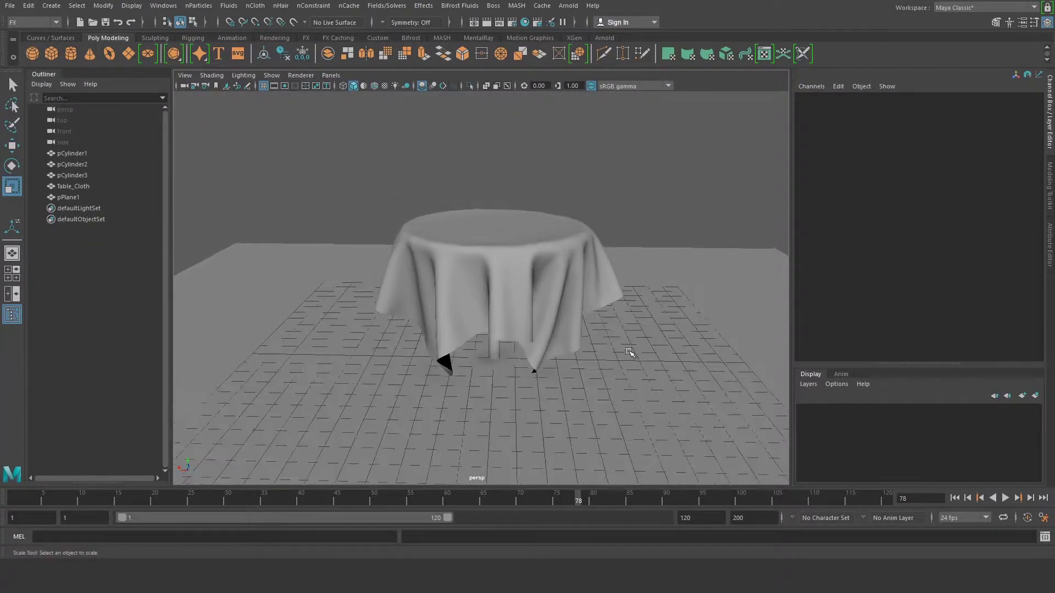
left_click_drag(631, 350, 620, 341, "alt")
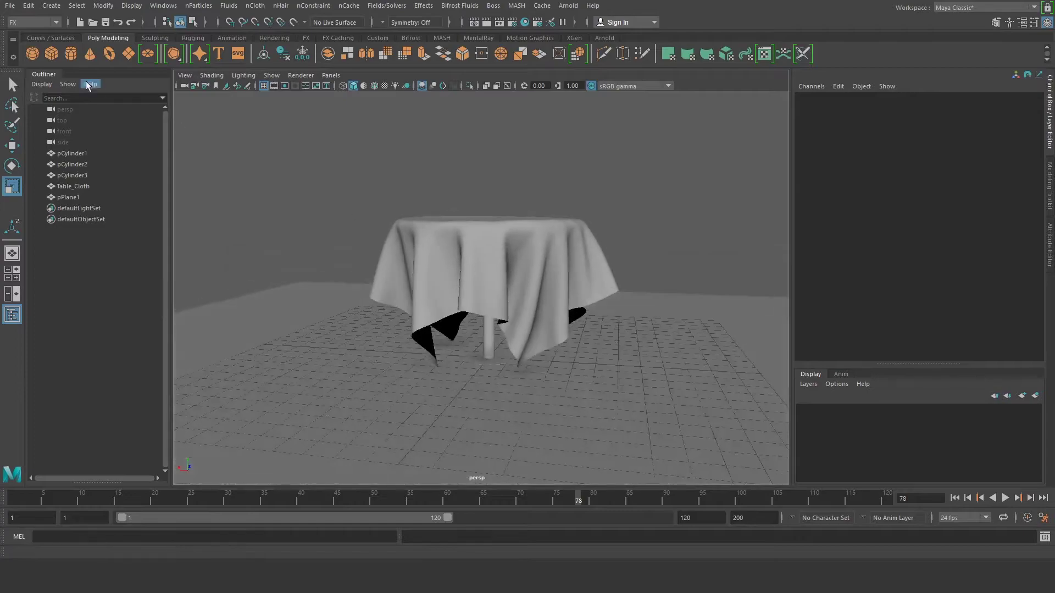
Start a new empty scene
left_click(13, 9)
left_click(42, 24)
key("ctrl+n")
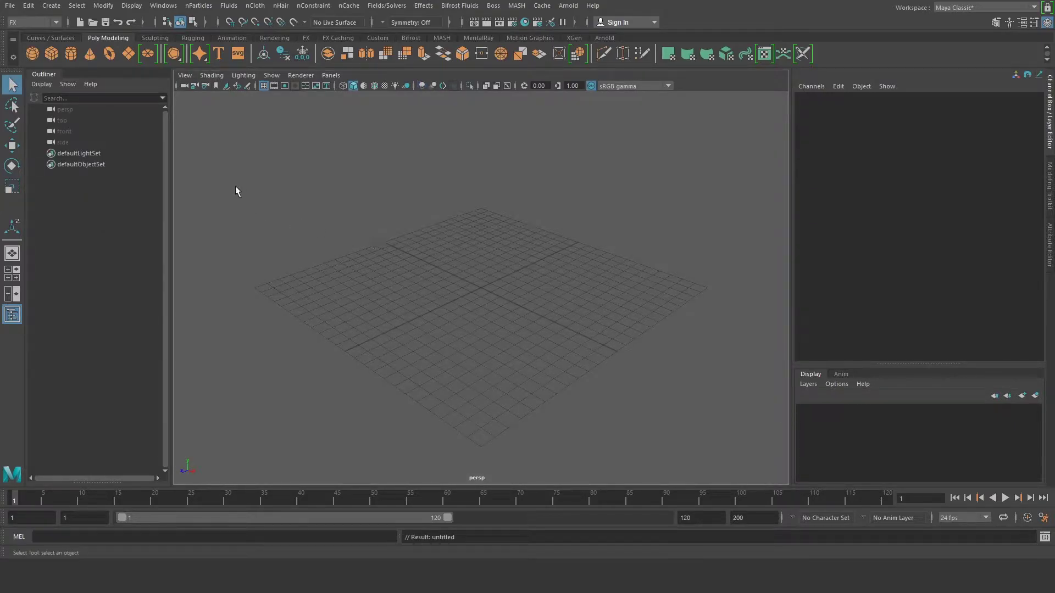
Create a polygon cylinder, raise it to about 6.44 in Y, and scale it into a flat disc of about 5.36 by 0.3 for the tabletop
left_click(71, 54)
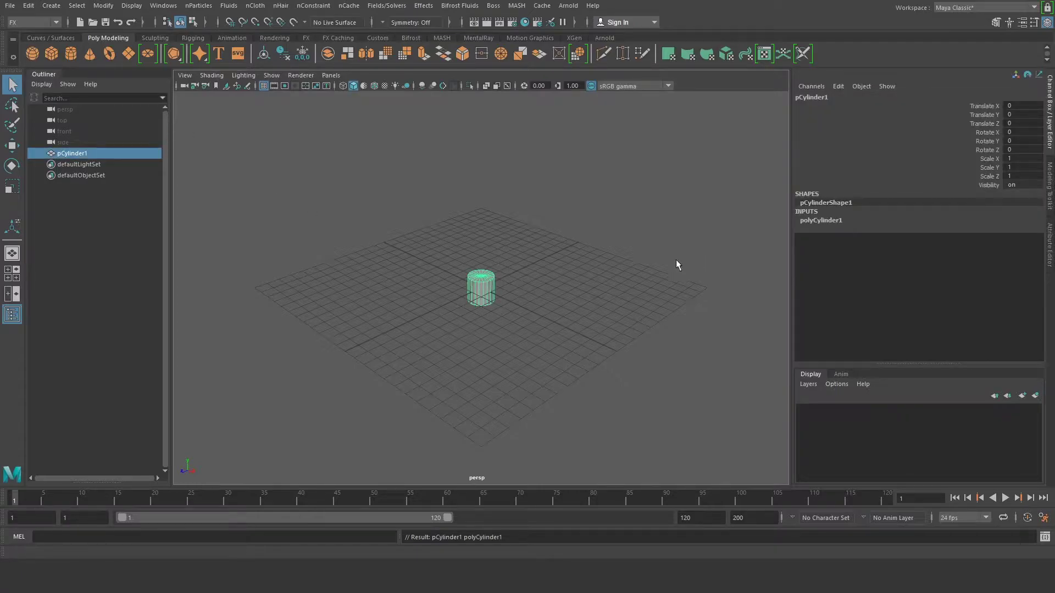
key("w")
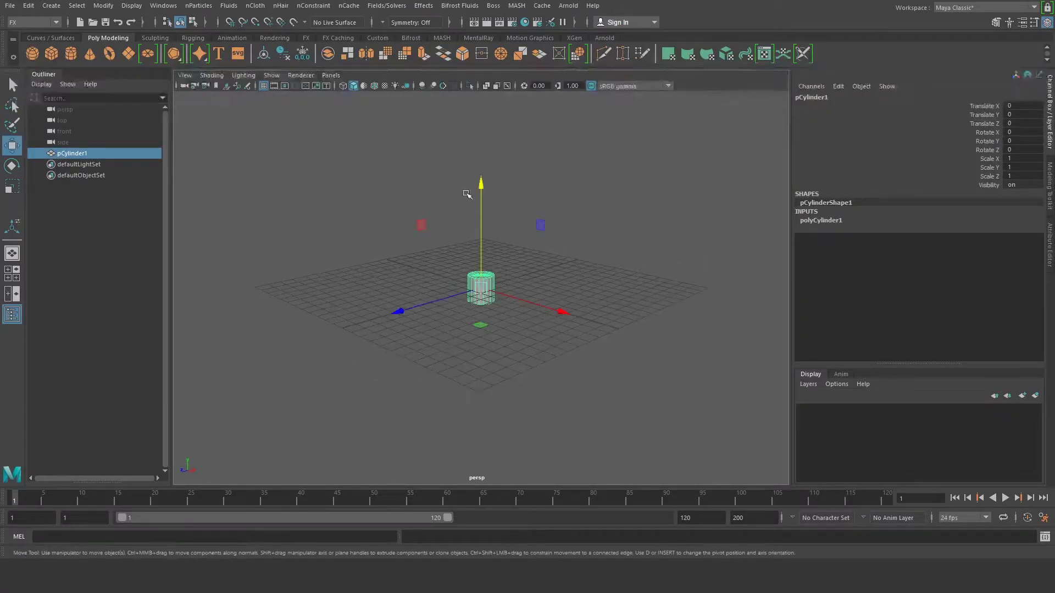
mouse_move(479, 187)
left_mouse_down()
mouse_move(478, 96)
mouse_move(483, 176)
left_mouse_up()
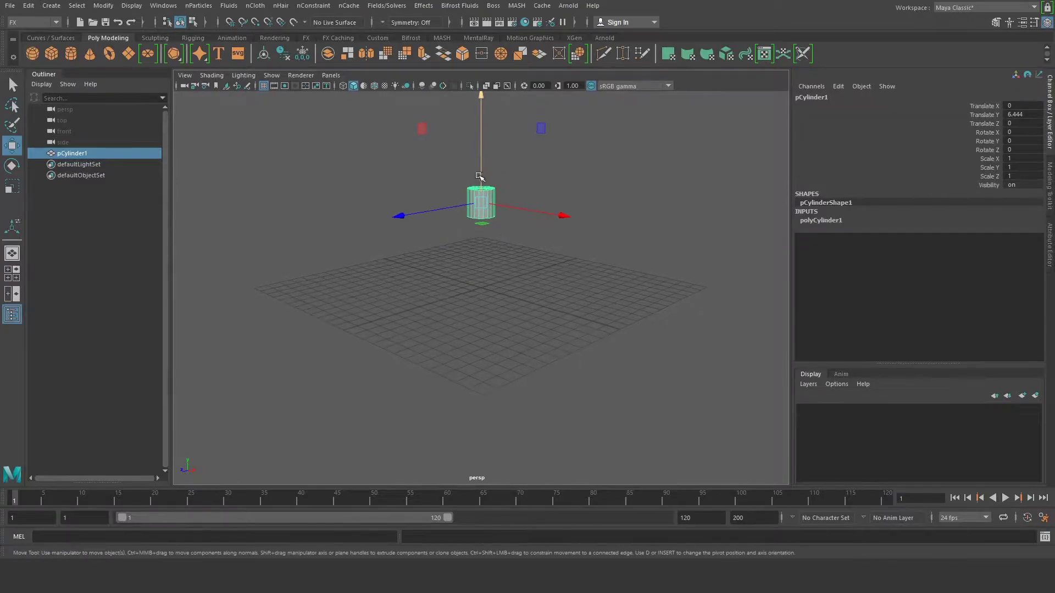
key("r")
left_click_drag(482, 103, 481, 178)
left_click_drag(482, 228, 467, 245, "alt")
Set the tabletop cylinder's axis subdivisions to 35 and thin it to a Y scale of about 0.24
left_click(830, 228)
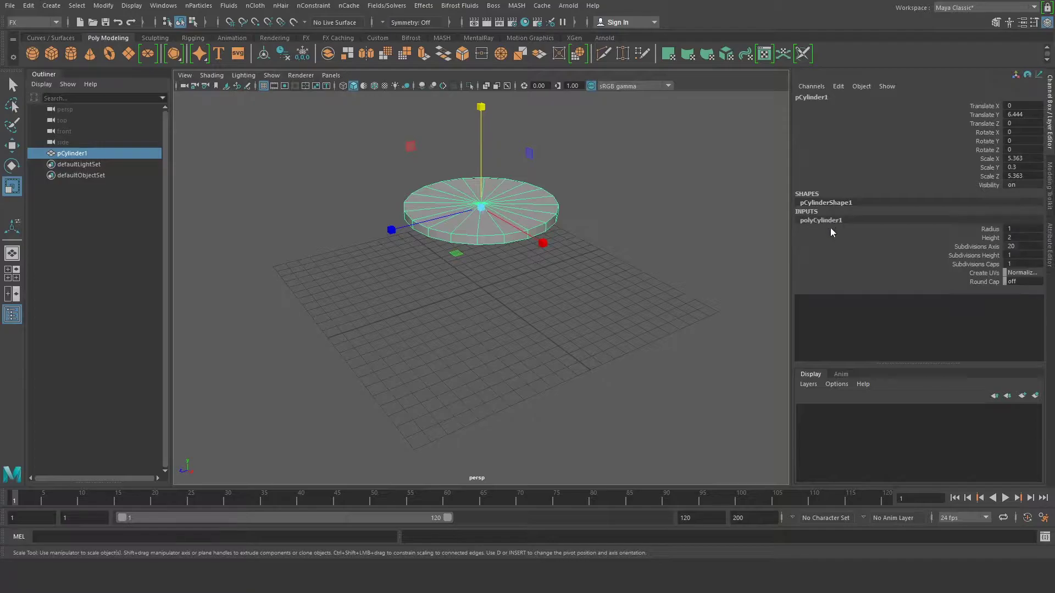
left_click(631, 246)
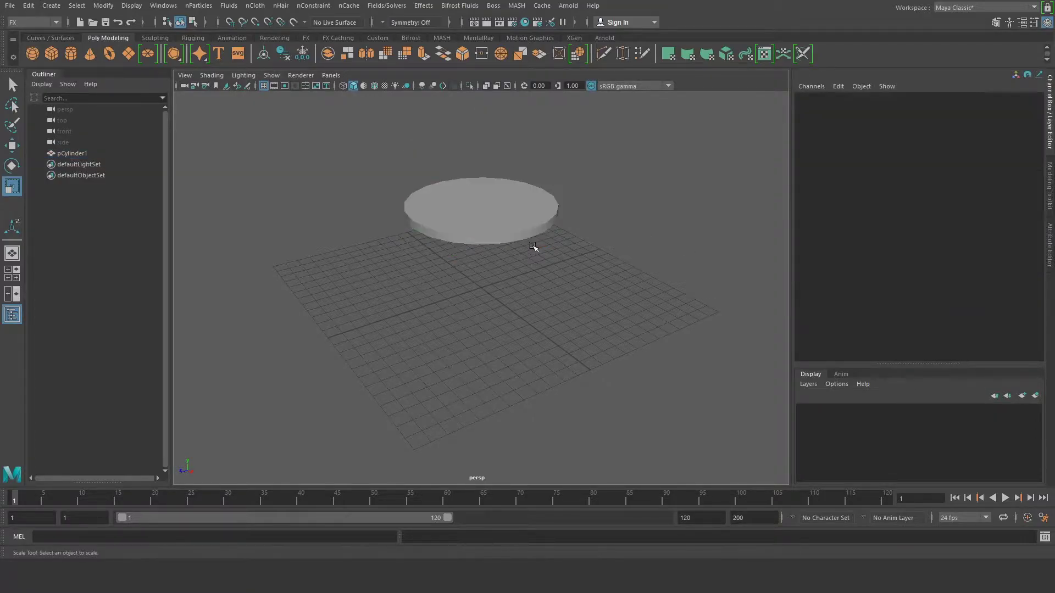
left_click(504, 207)
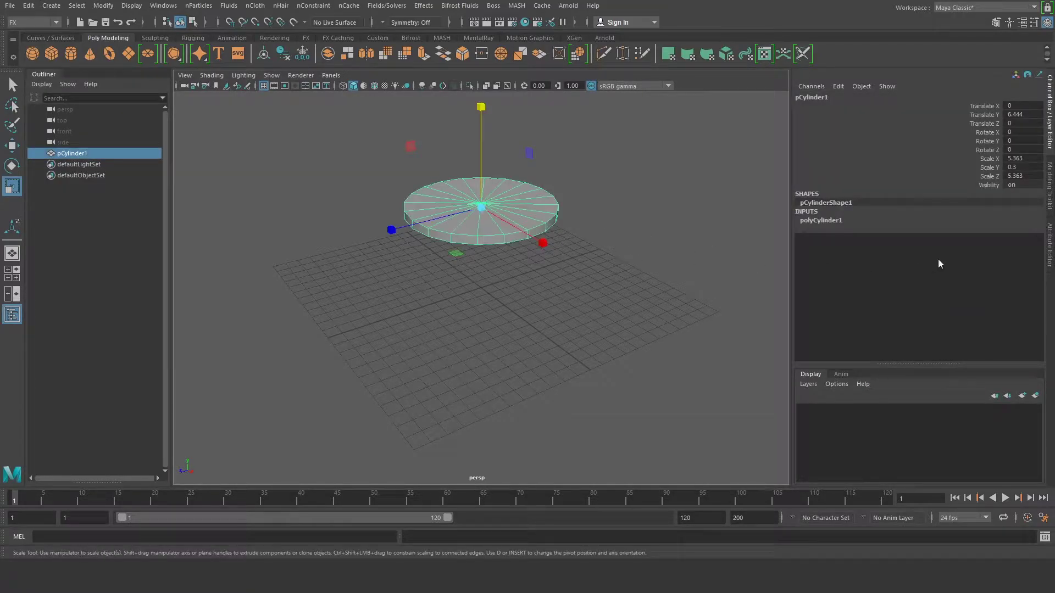
left_click(822, 221)
left_click(975, 246)
middle_click_drag(628, 285, 712, 285)
left_click_drag(499, 290, 532, 273, "alt")
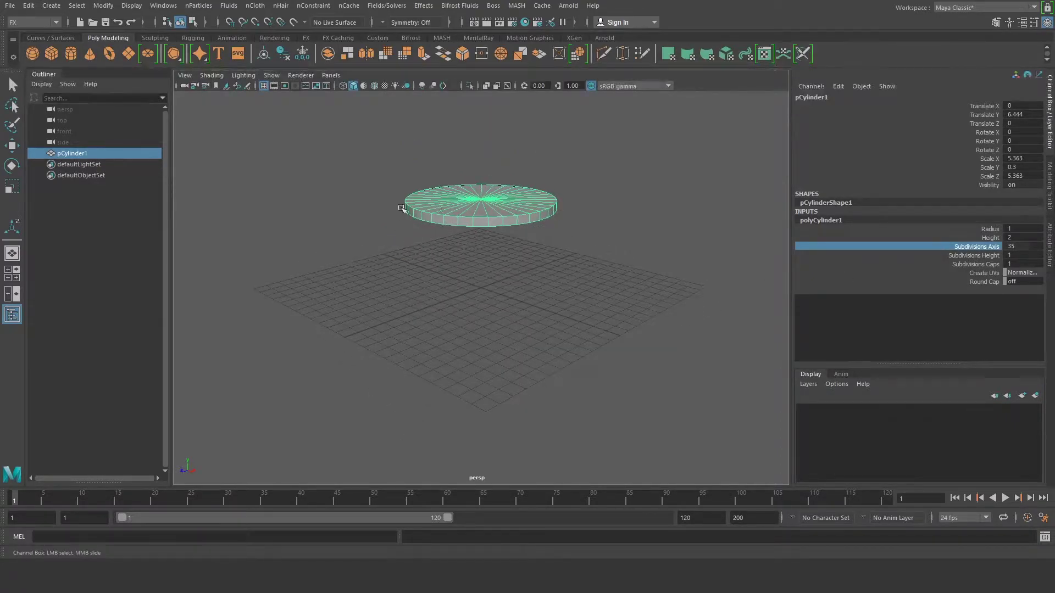
key("r")
left_click_drag(481, 101, 481, 123)
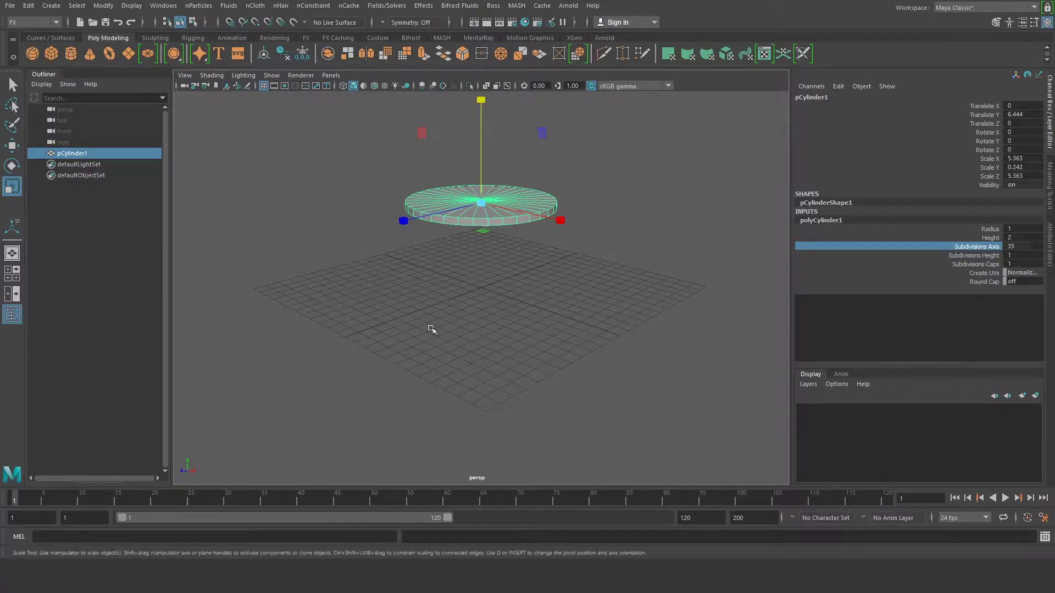
Add a second polygon cylinder at the origin, flatten it to a Y scale of about 0.18, and lift it to about 0.2 in Y
key("g")
left_click_drag(466, 307, 458, 294, "alt")
left_click(481, 289)
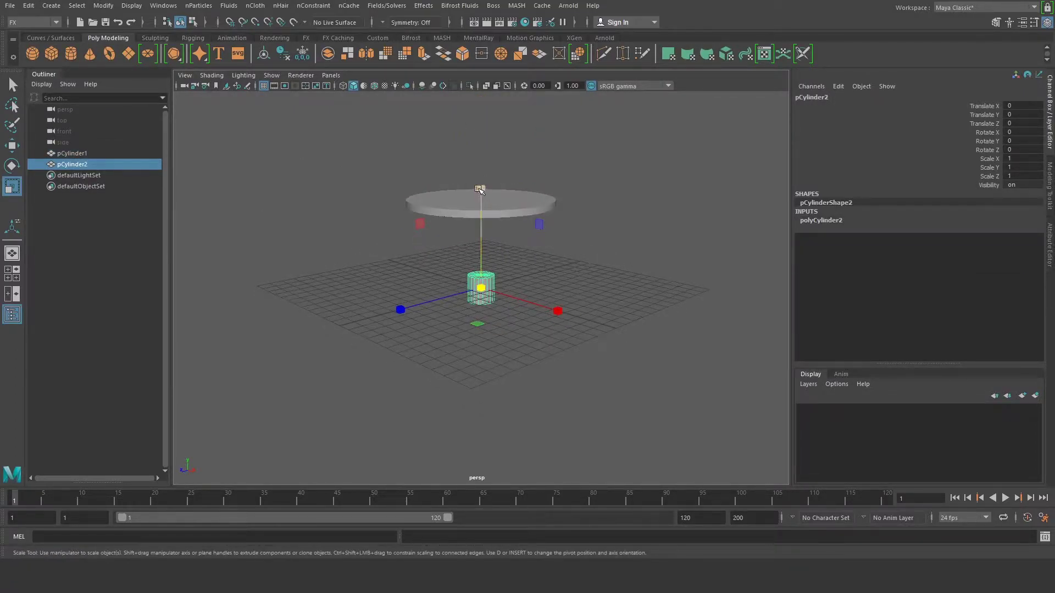
left_click_drag(479, 189, 482, 274)
key("w")
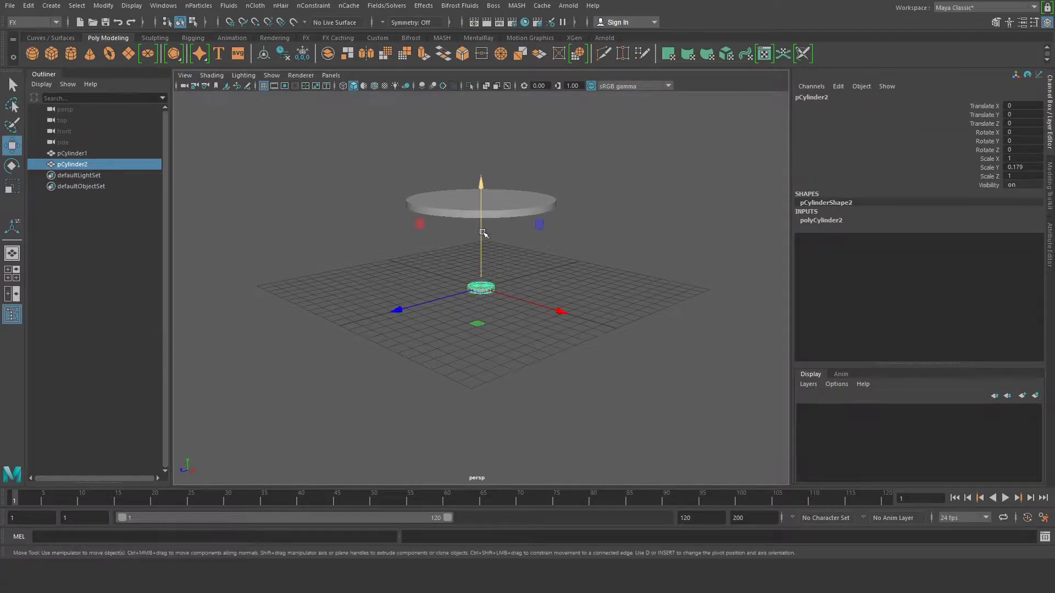
left_click_drag(481, 185, 482, 183)
left_click_drag(467, 311, 440, 324, "alt")
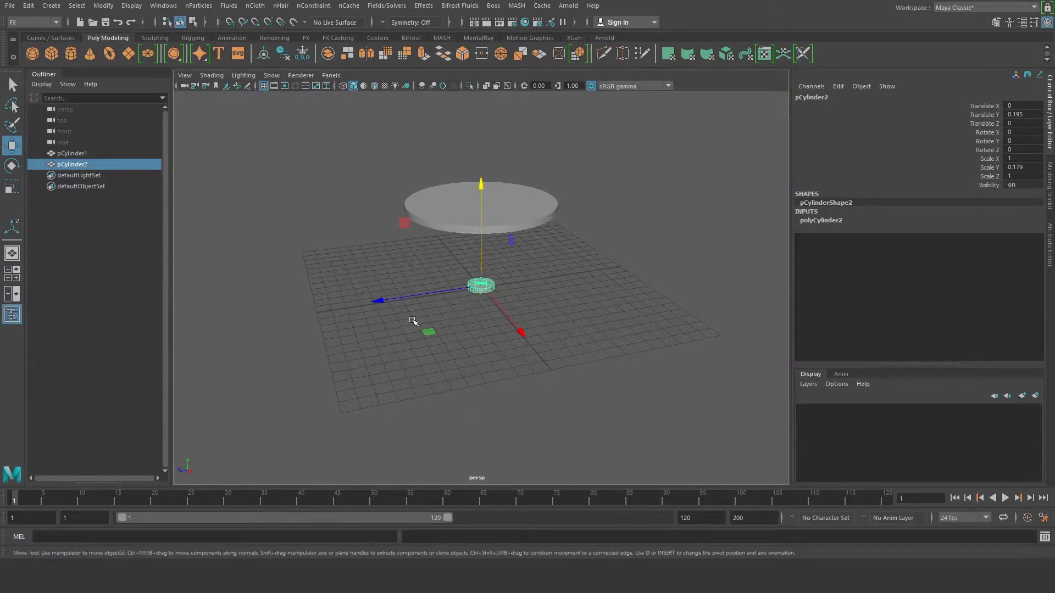
Reshape the second cylinder into a slim upright leg scaled about 0.41 by 1.14 by 0.41, raised to about 3.41 in Y beneath the tabletop
scroll(430, 305, "down", 2)
key("r")
left_click_drag(482, 190, 491, 70)
key("w")
left_click_drag(482, 184, 476, 151)
key("r")
mouse_move(472, 250)
left_mouse_down("alt")
mouse_move(471, 263)
mouse_move(480, 251)
mouse_move(457, 253)
left_mouse_up("alt")
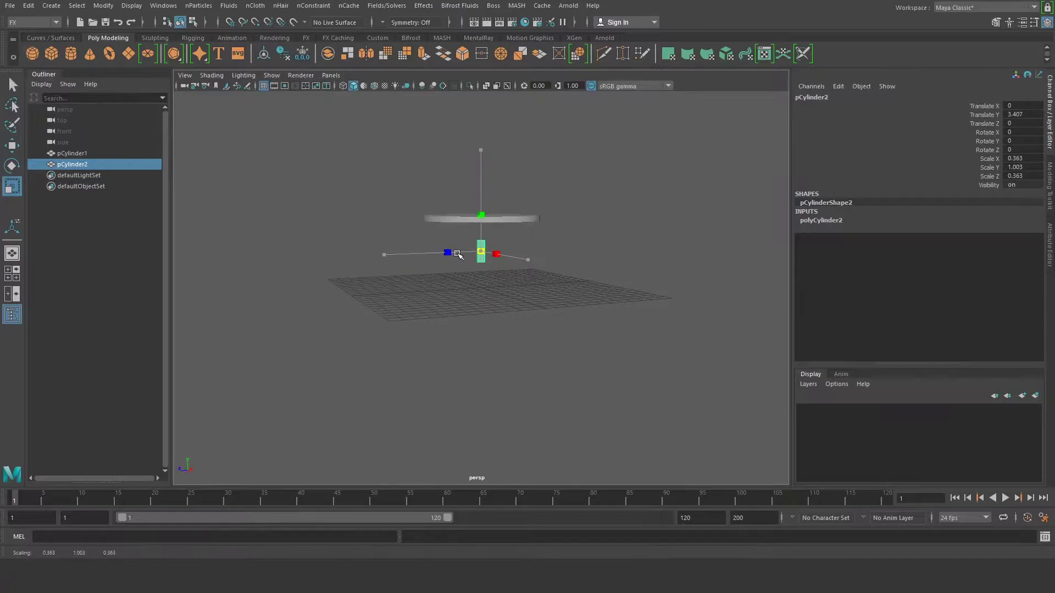
middle_click_drag(457, 254, 459, 254)
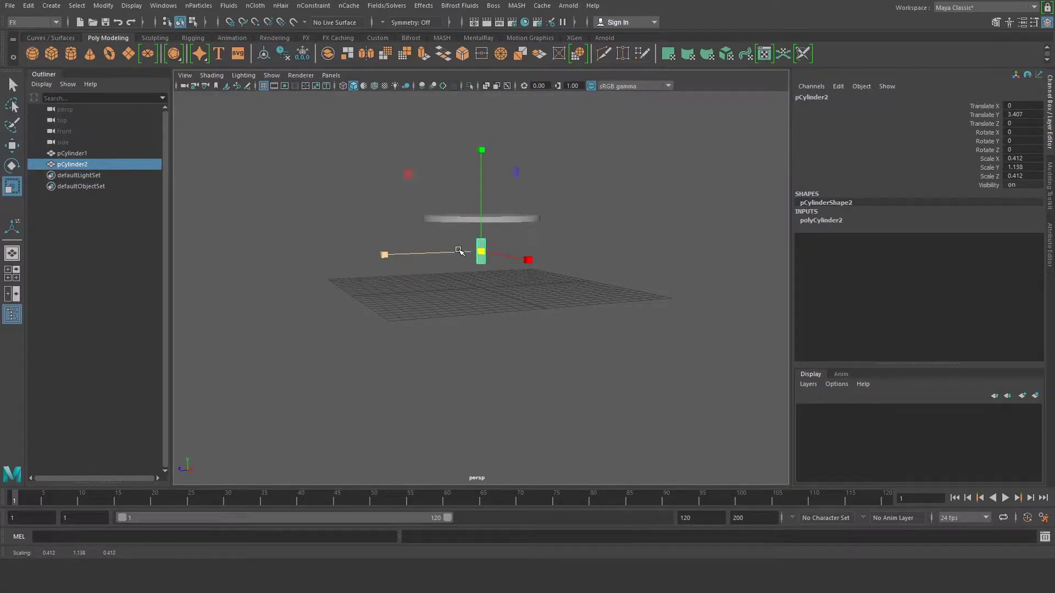
Lower the leg to about 3.21 in Y and stretch it vertically to span from the grid to the tabletop
key("w")
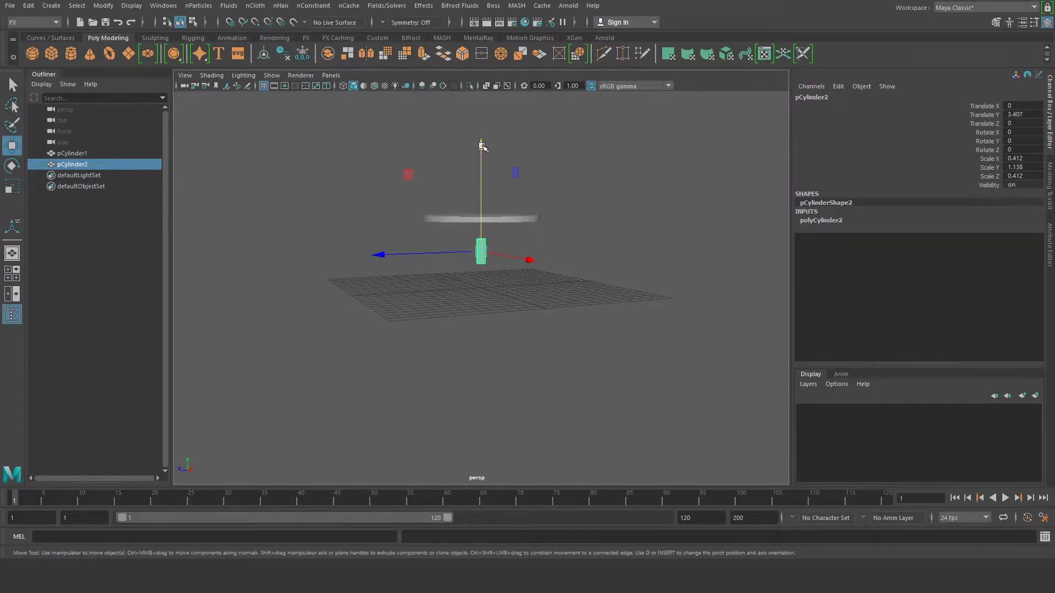
left_click_drag(482, 145, 480, 44)
key("r")
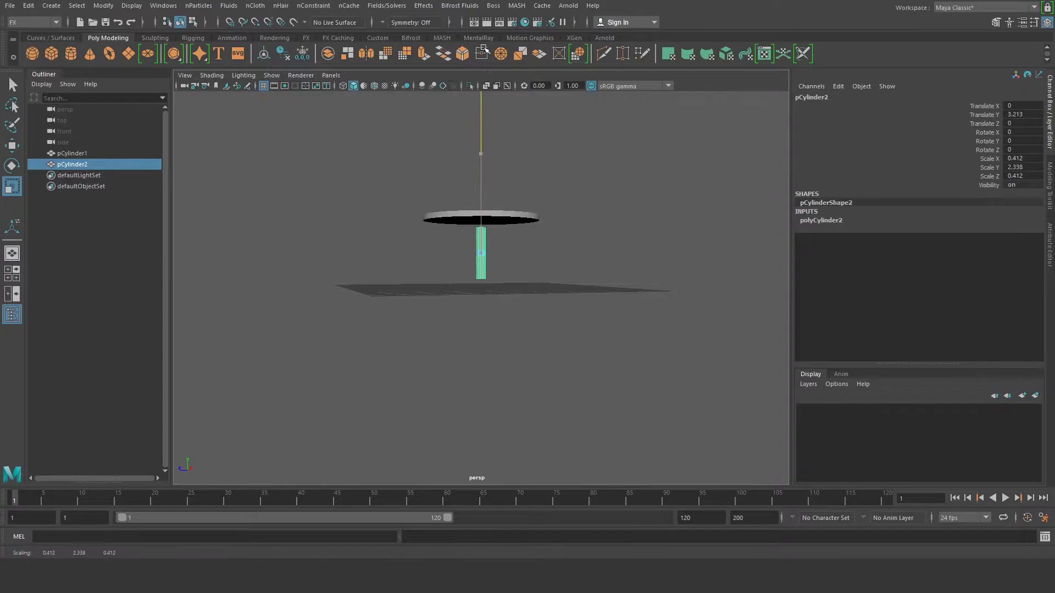
left_click_drag(484, 187, 483, 223, "alt")
left_click_drag(481, 153, 482, 112)
left_click_drag(508, 246, 481, 264, "alt")
Duplicate the tabletop, move the copy down to the foot of the leg, and scale it uniformly to about 1.35 wide as a base
left_click(503, 221)
key("ctrl+d")
key("w")
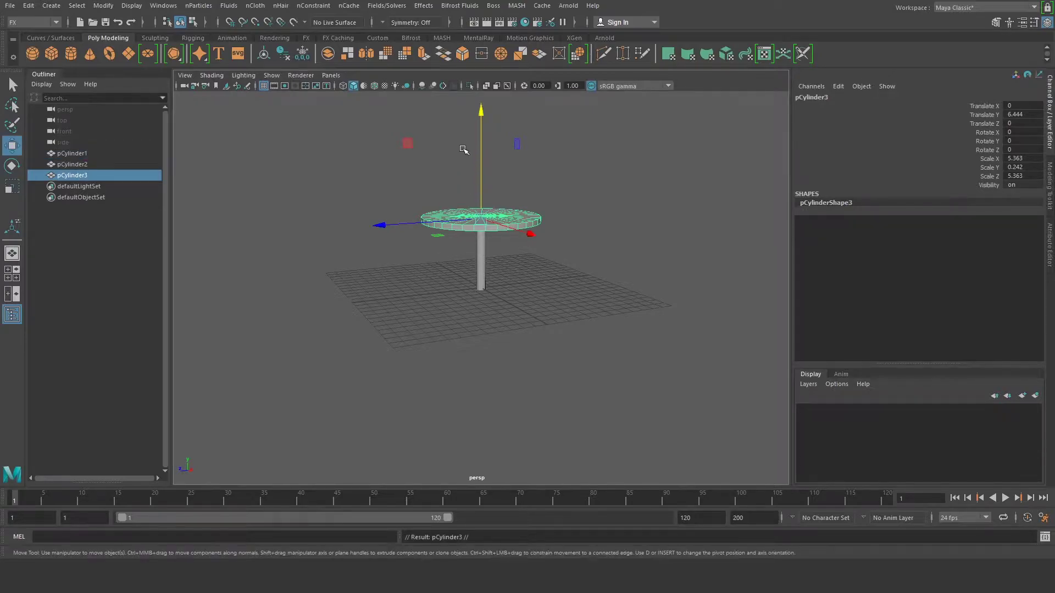
left_click_drag(482, 116, 485, 188)
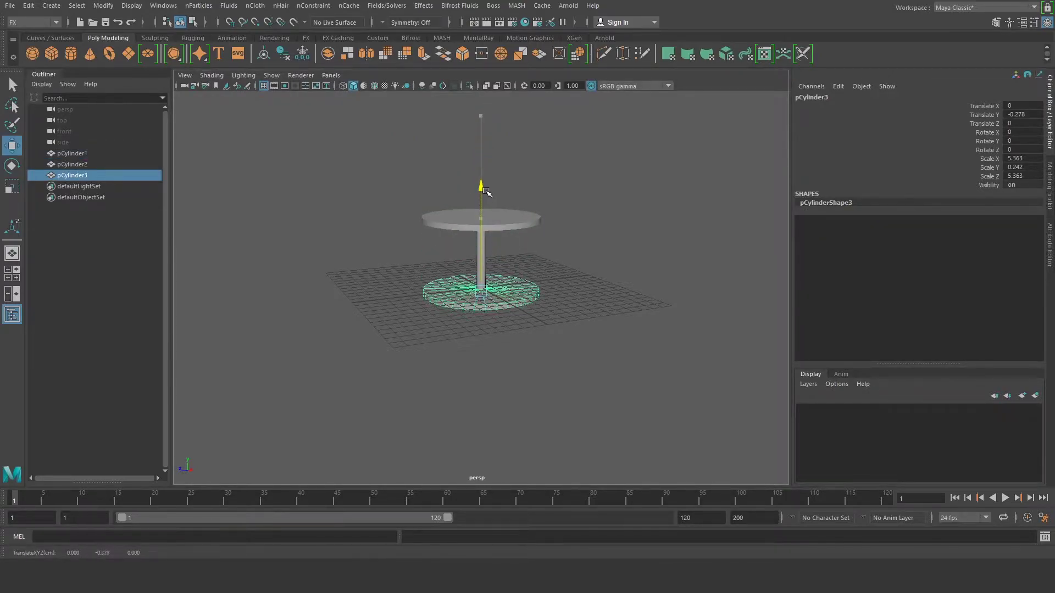
key("r")
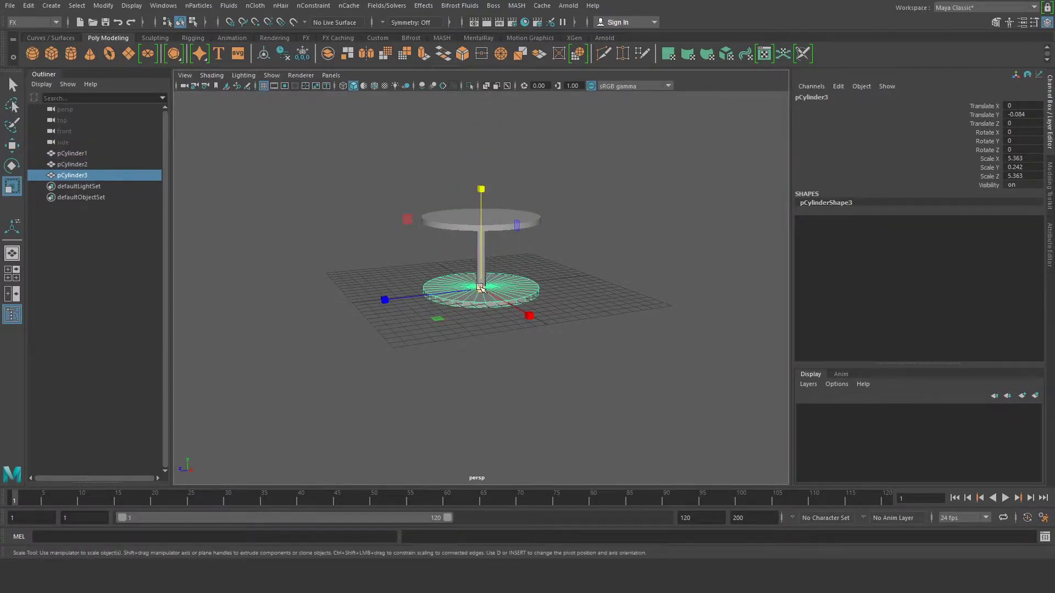
left_click_drag(483, 286, 420, 301)
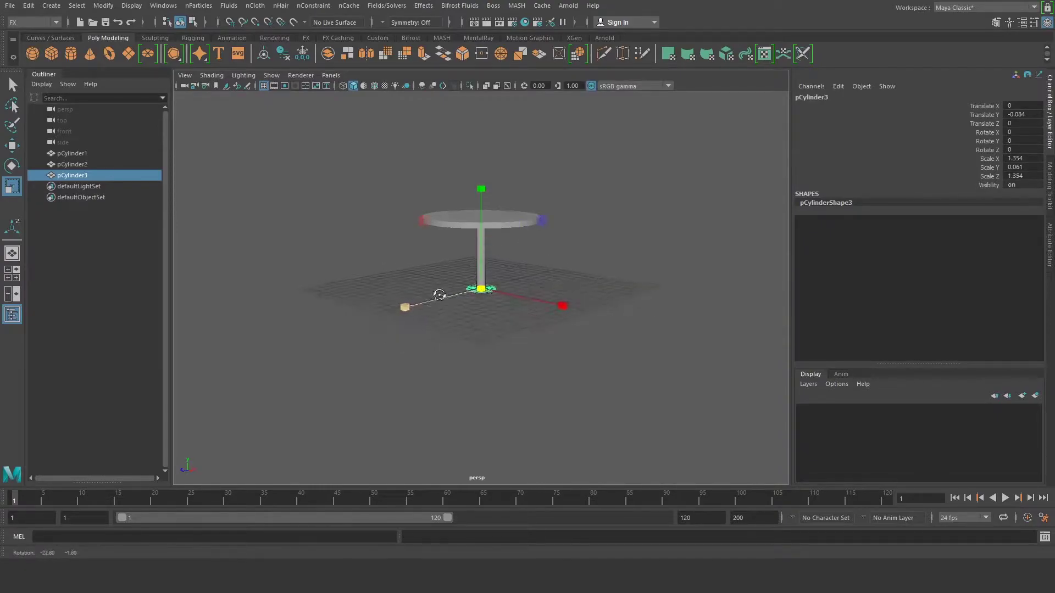
Raise the base disc slightly, to about -0.02 in Y, at the foot of the table leg
left_click(481, 231)
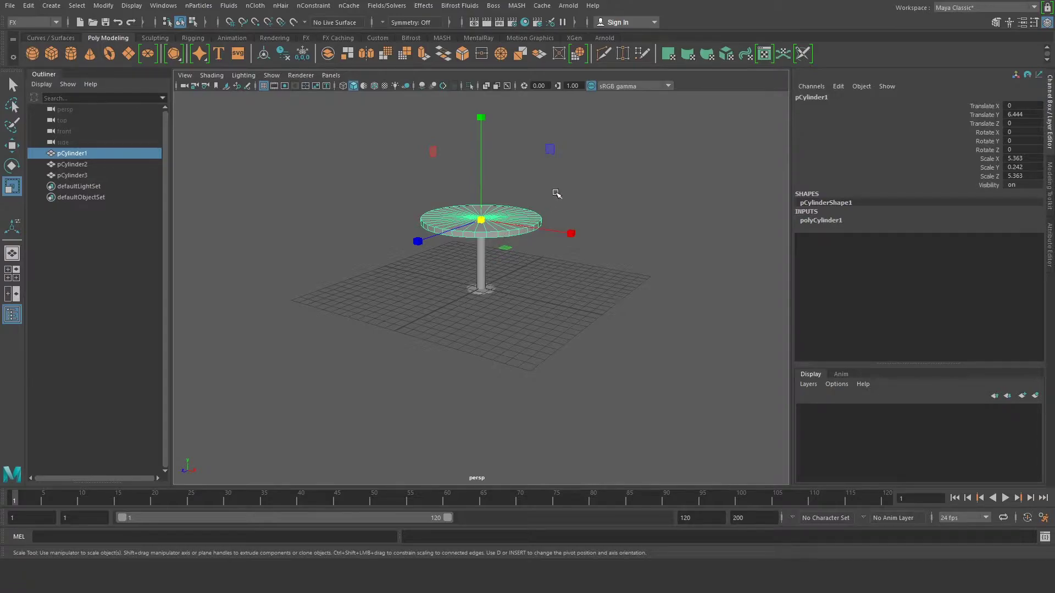
left_click(568, 249)
left_click_drag(568, 249, 513, 258, "alt")
left_click(483, 291)
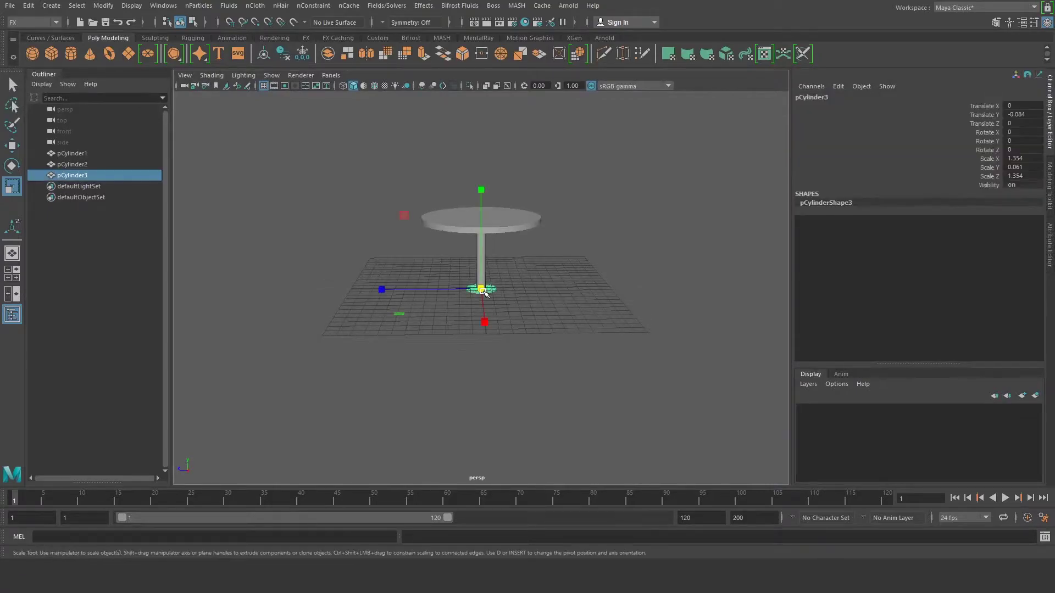
scroll(483, 292, "up", 3)
key("w")
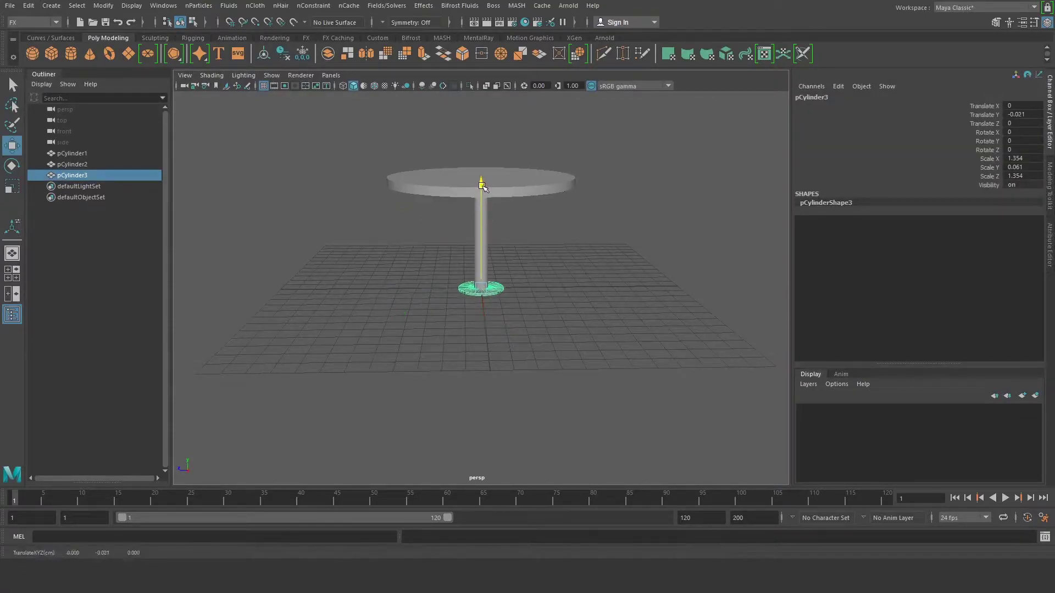
left_click(537, 246)
left_click_drag(537, 246, 520, 247, "alt")
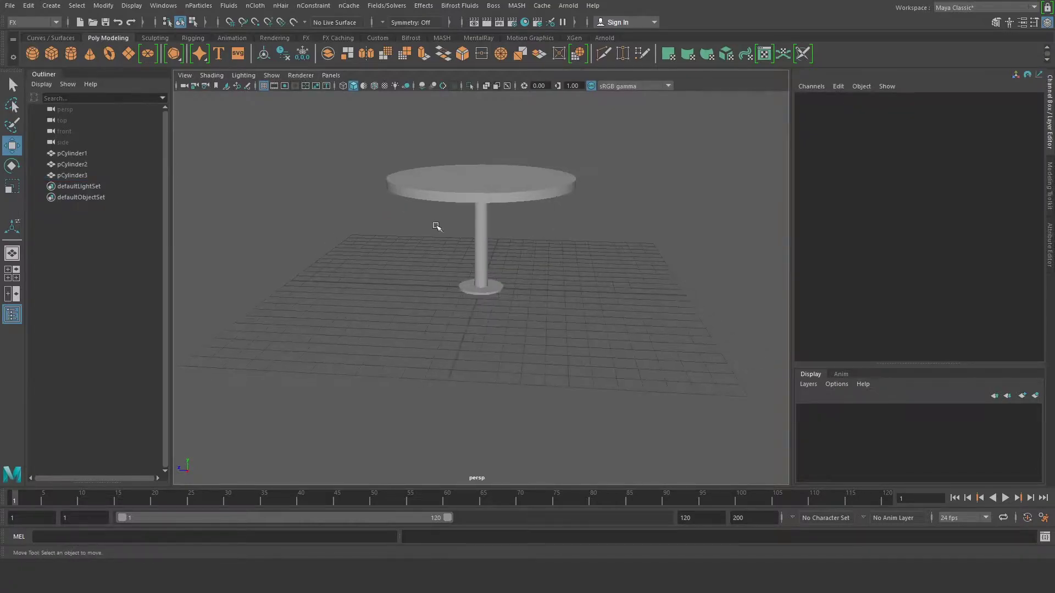
Create a polygon plane under the table and scale it uniformly beyond the grid as a floor
left_click(128, 53)
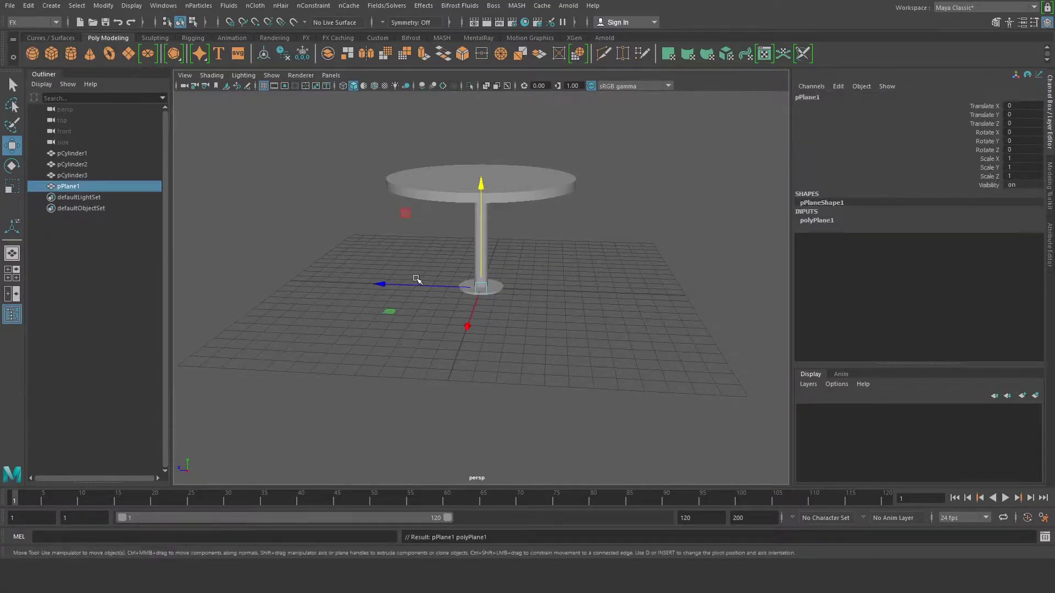
key("r")
left_click_drag(482, 291, 603, 179)
left_click(394, 122)
left_click_drag(393, 122, 420, 241, "alt")
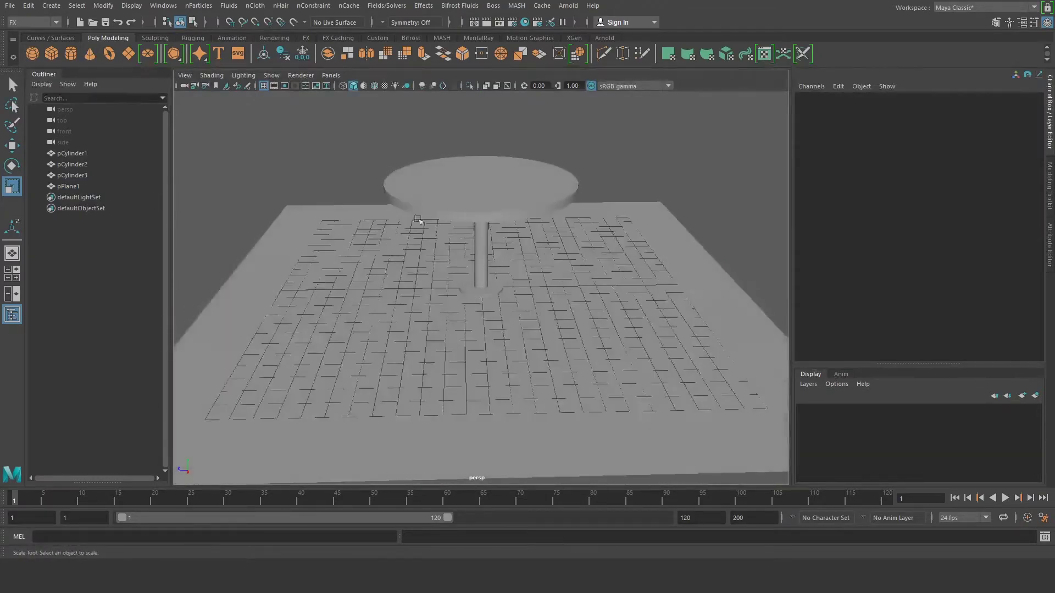
Turn on screen-space ambient occlusion for the perspective view
left_click(421, 85)
mouse_move(426, 200)
left_mouse_down("alt")
mouse_move(409, 210)
mouse_move(388, 200)
left_mouse_up("alt")
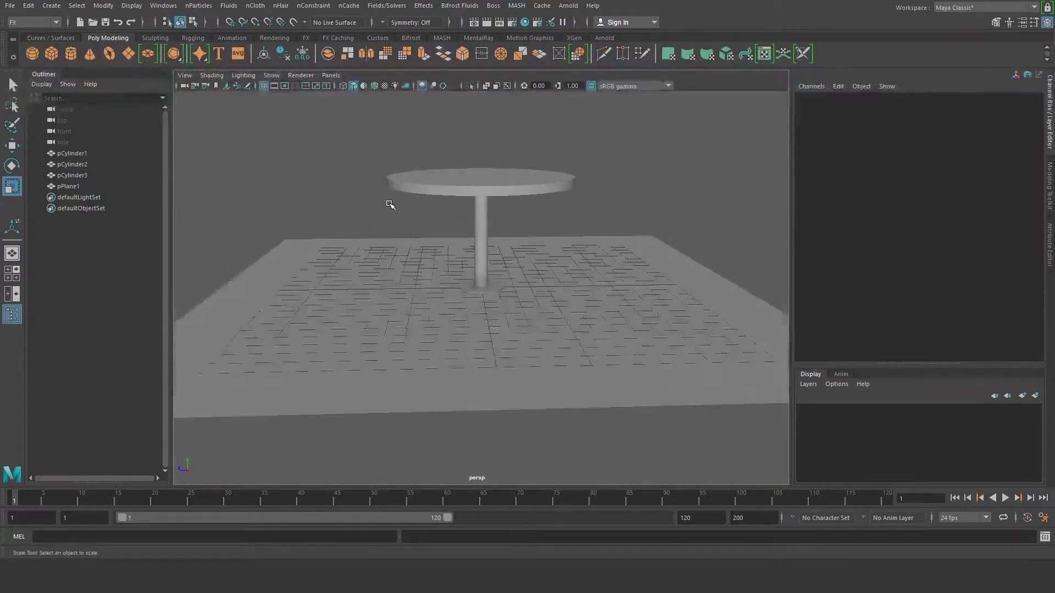
left_click_drag(279, 134, 324, 149, "alt")
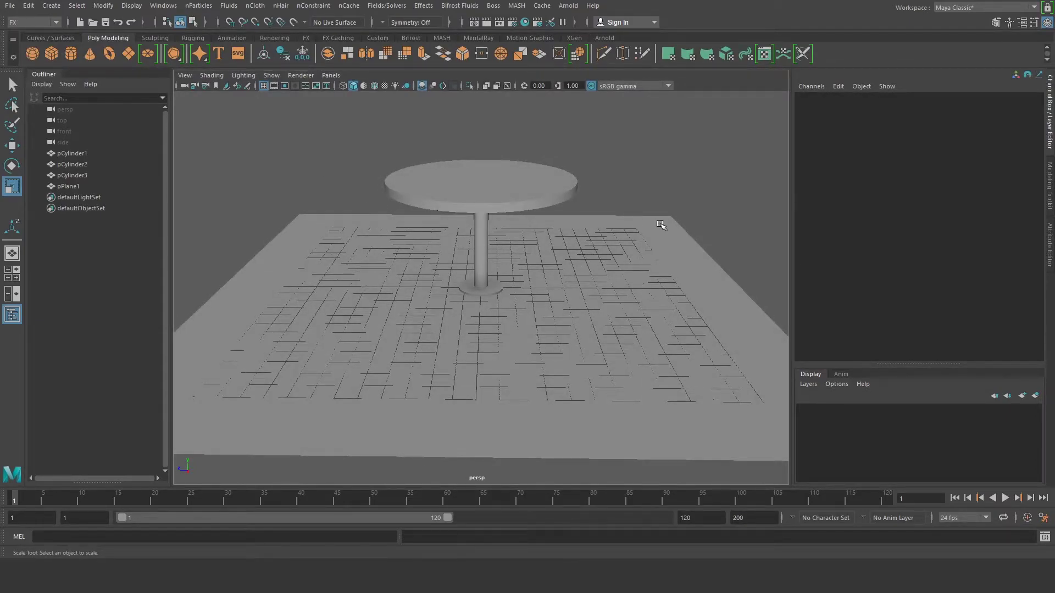
Create a second polygon plane and raise it above the tabletop to about 7.97 in Y
left_click_drag(692, 219, 727, 226, "alt")
middle_click_drag(707, 216, 703, 241, "alt")
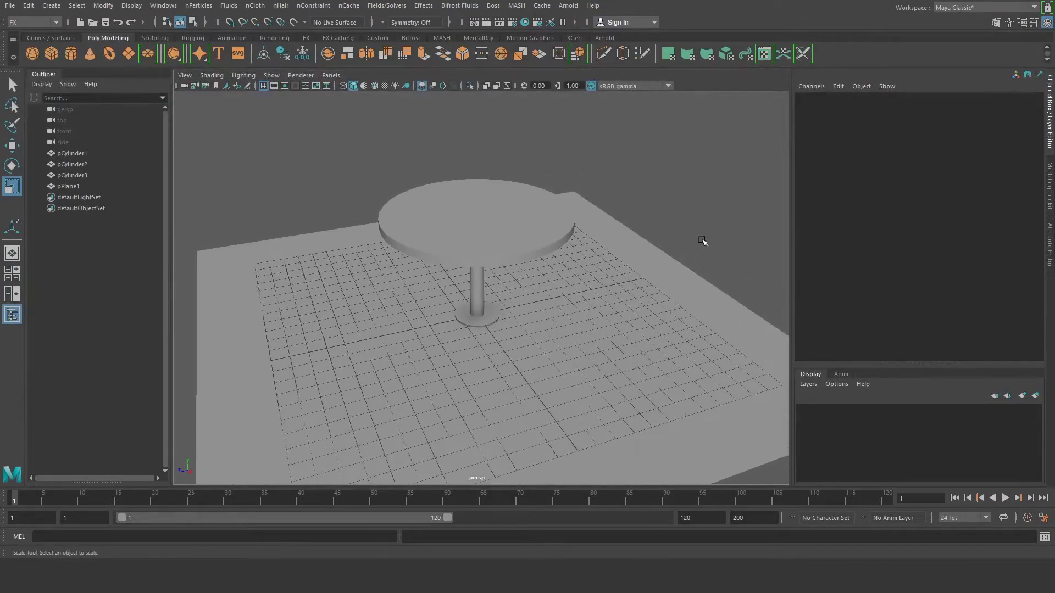
left_click_drag(693, 237, 673, 235, "alt")
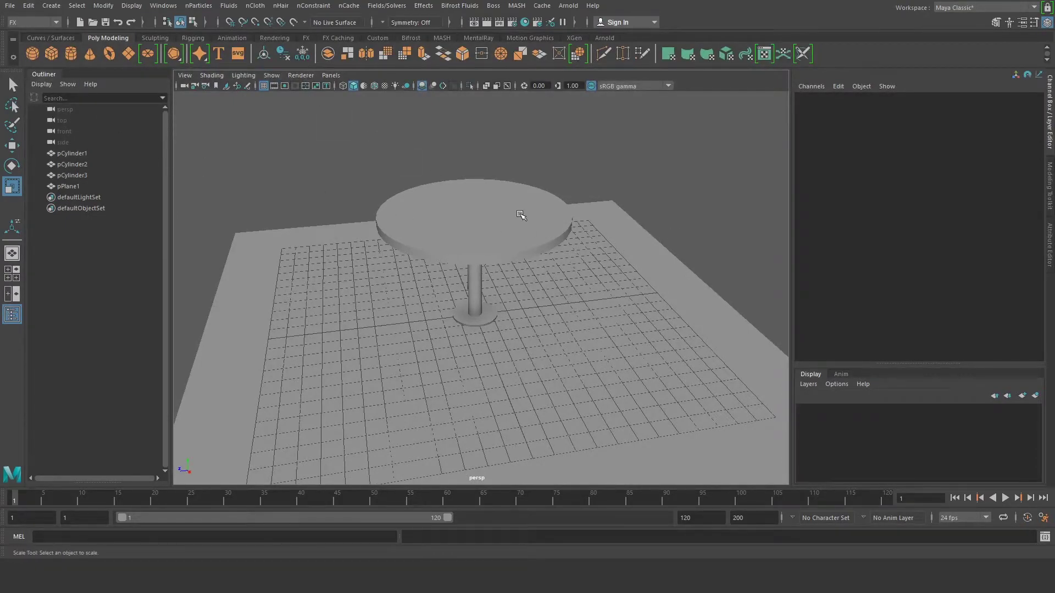
left_click_drag(560, 234, 564, 238, "alt")
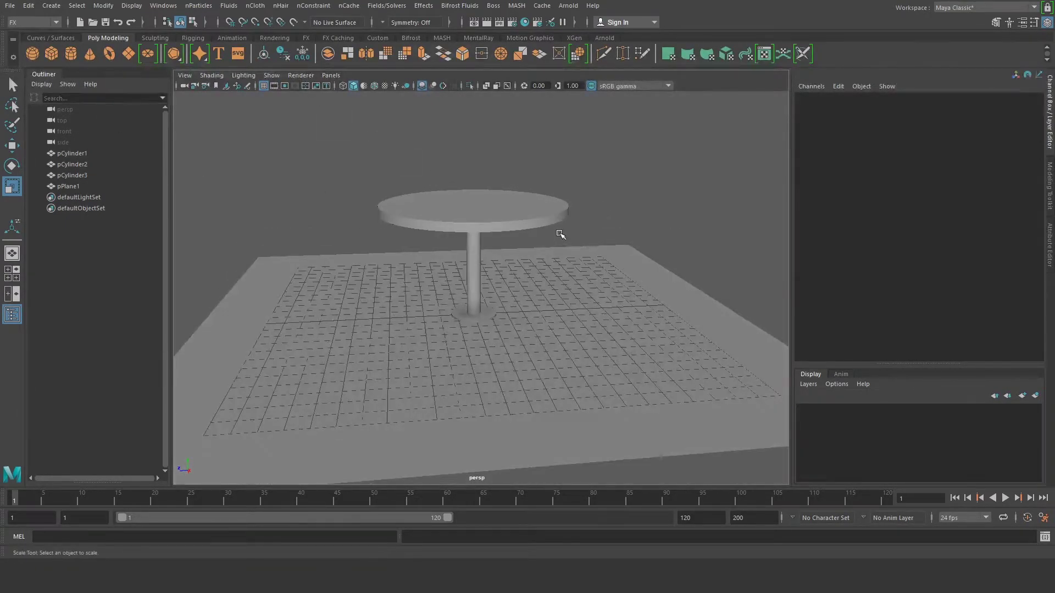
left_click(133, 61)
key("w")
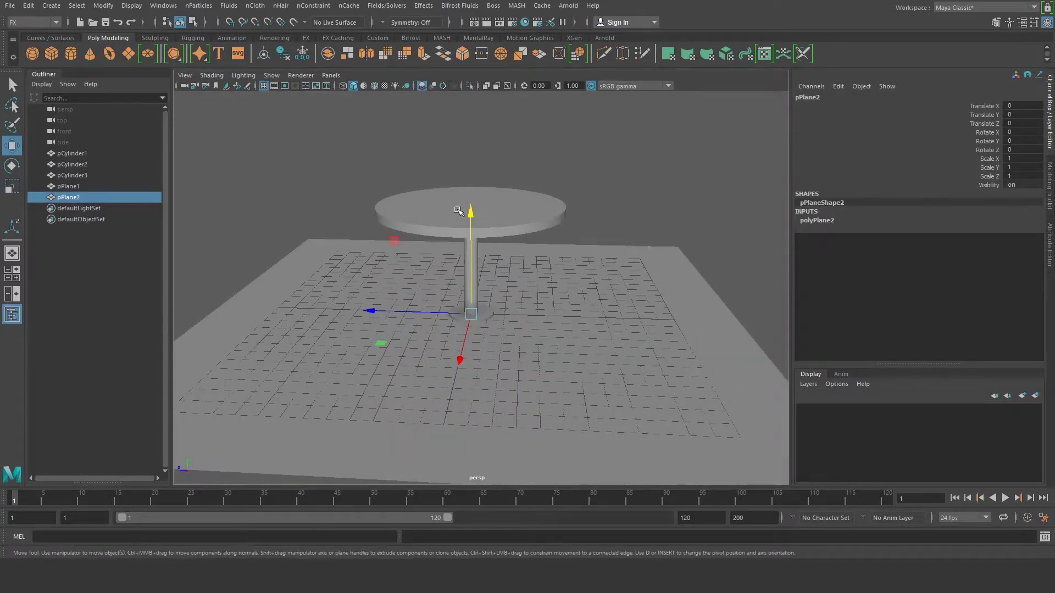
left_click_drag(468, 211, 472, 64)
Scale the raised plane uniformly to about 18.2 so it extends well past the tabletop
left_click_drag(544, 138, 632, 203, "alt")
key("r")
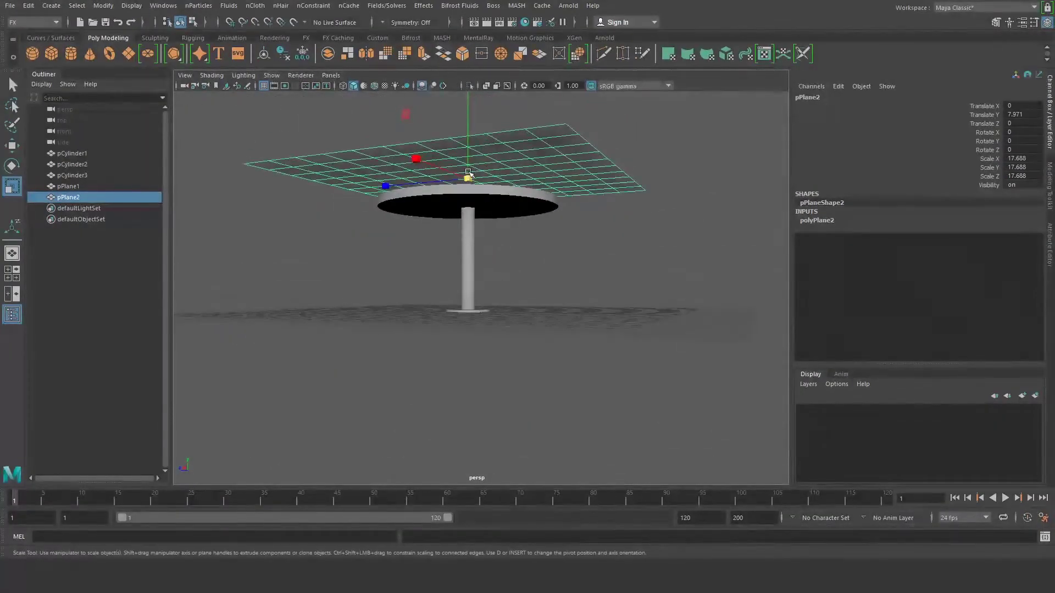
left_click_drag(468, 176, 484, 188)
left_click_drag(483, 189, 494, 209, "alt")
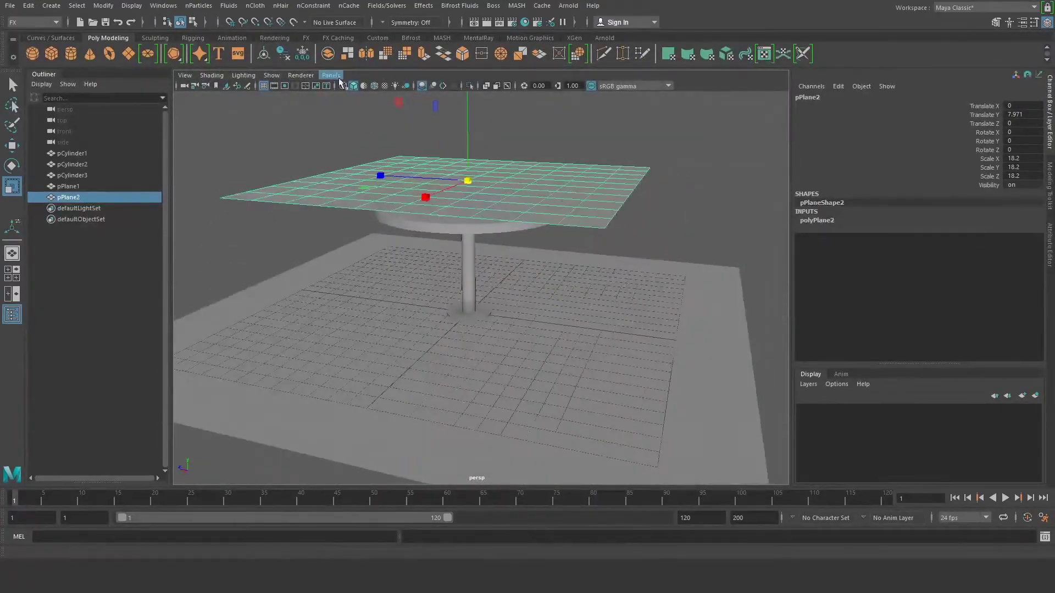
Make the raised plane an nCloth and play the simulation, returning to the first frame
left_click(282, 42)
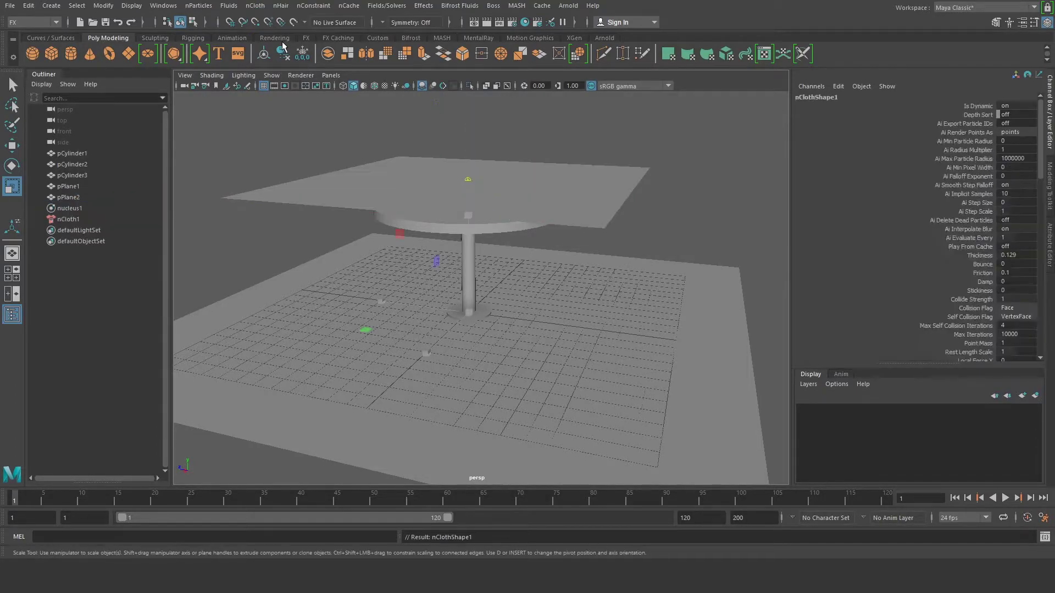
left_click_drag(522, 270, 507, 292, "alt")
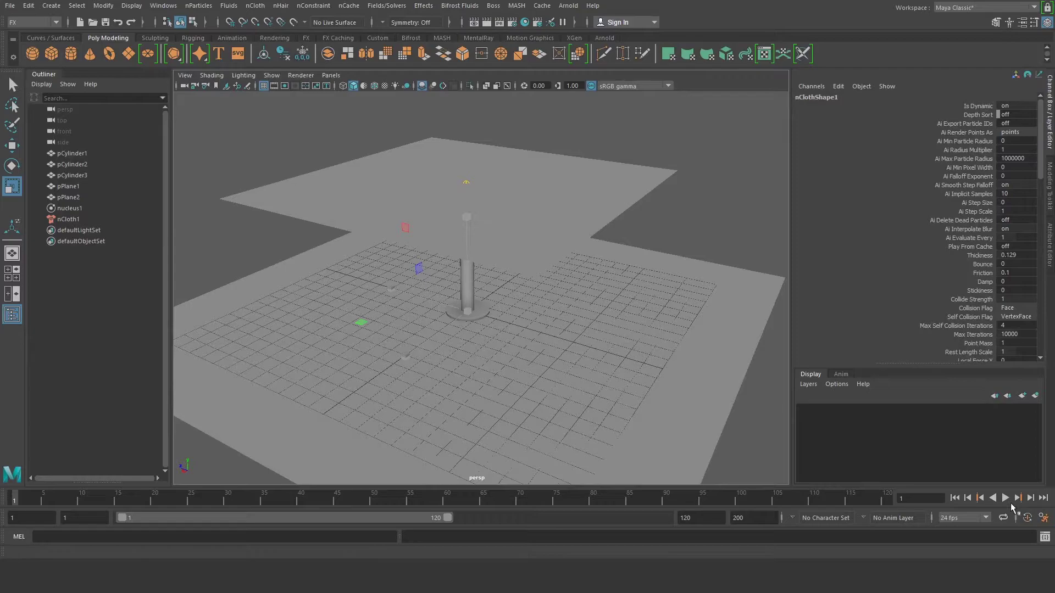
left_click(1006, 499)
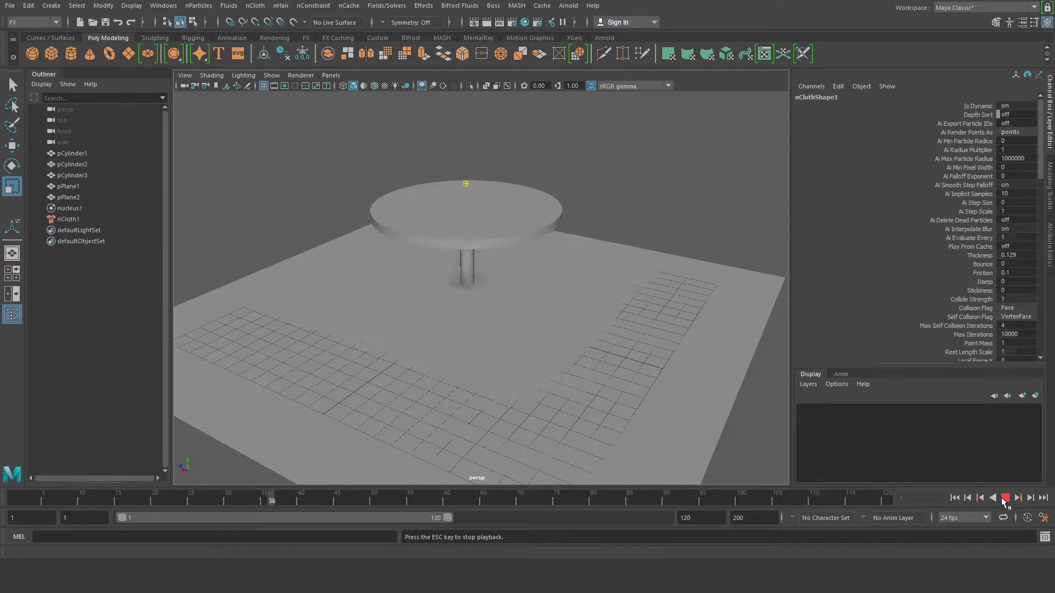
left_click(1004, 497)
left_click(3, 498)
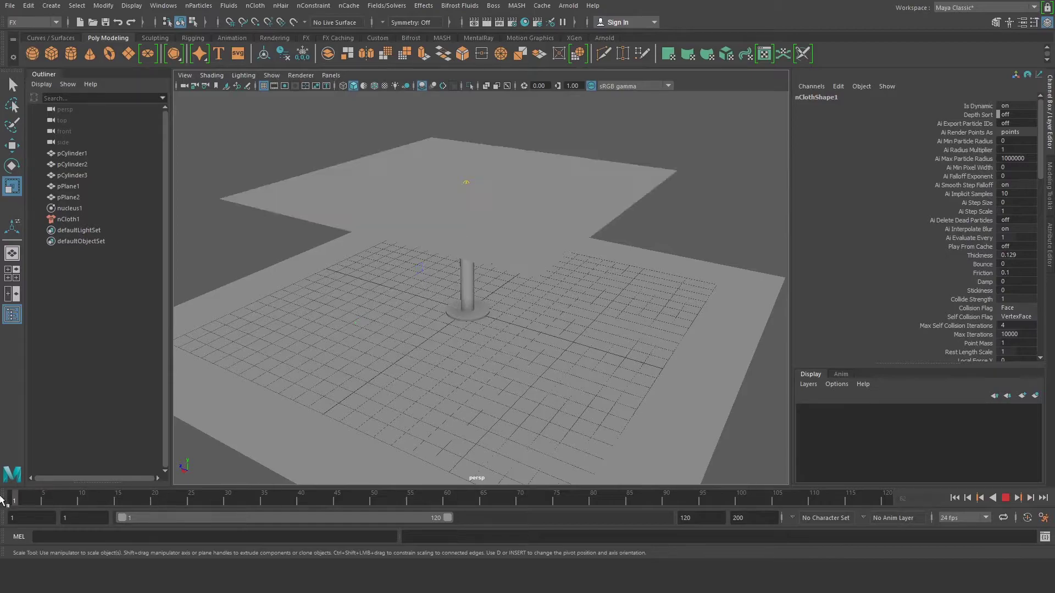
Combine the tabletop, leg and base into a single mesh
left_click_drag(450, 363, 490, 296, "alt")
left_click(466, 233)
left_click(471, 312, "shift")
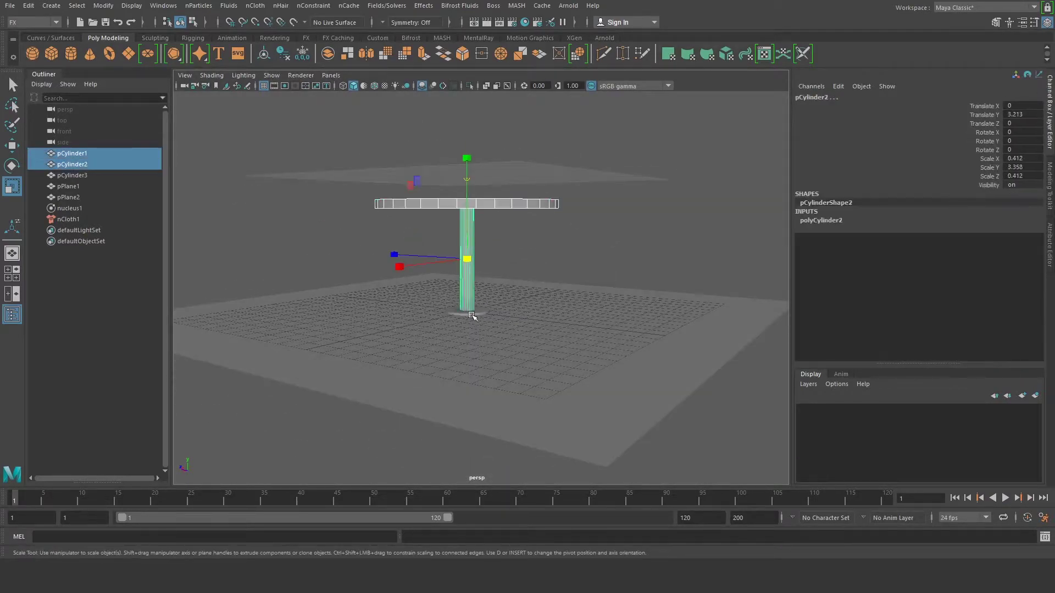
left_click(478, 313, "shift")
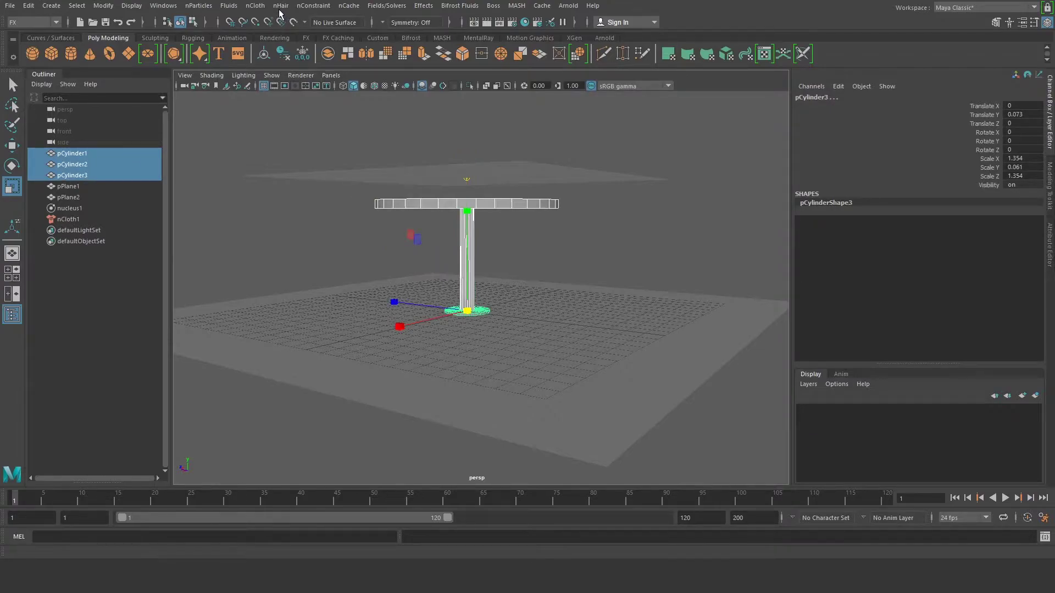
key("F2")
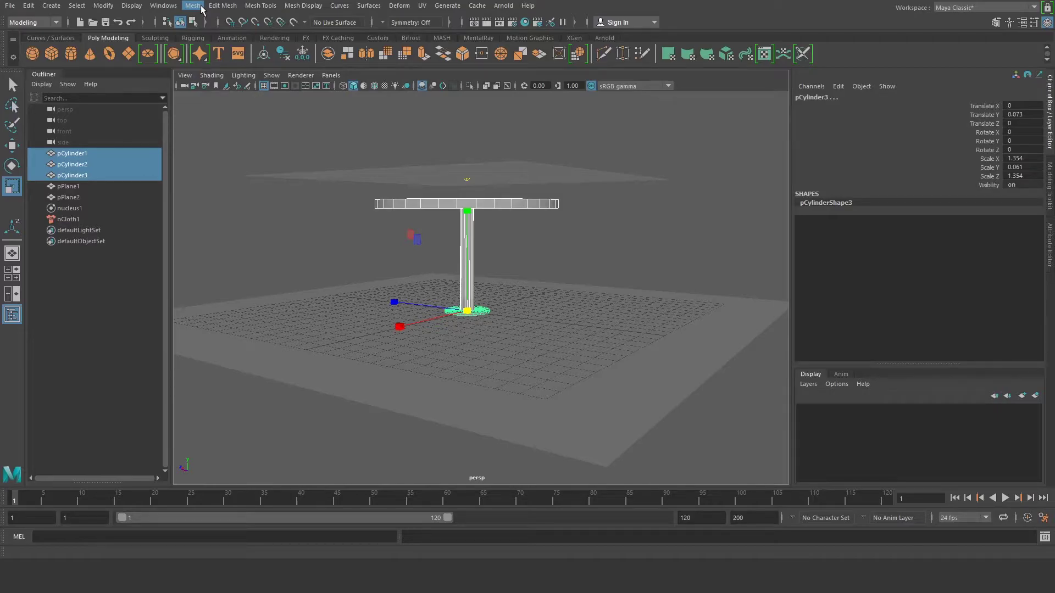
left_click(213, 40)
left_click(511, 277)
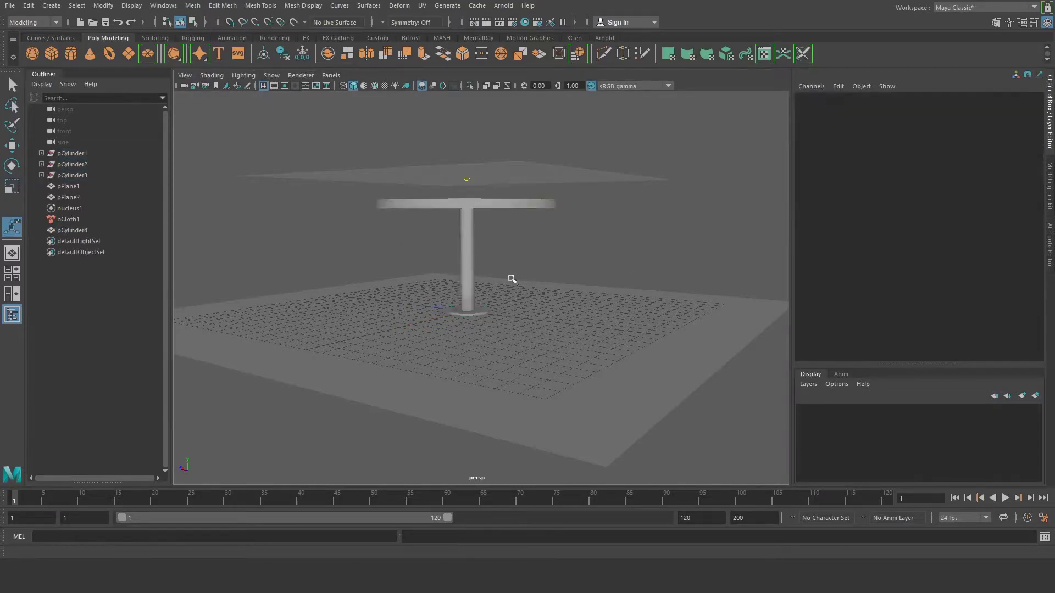
Select the cloth plane together with the combined table and make the table a passive collider
left_click_drag(511, 279, 486, 212, "alt")
left_click(482, 266)
left_click(500, 205)
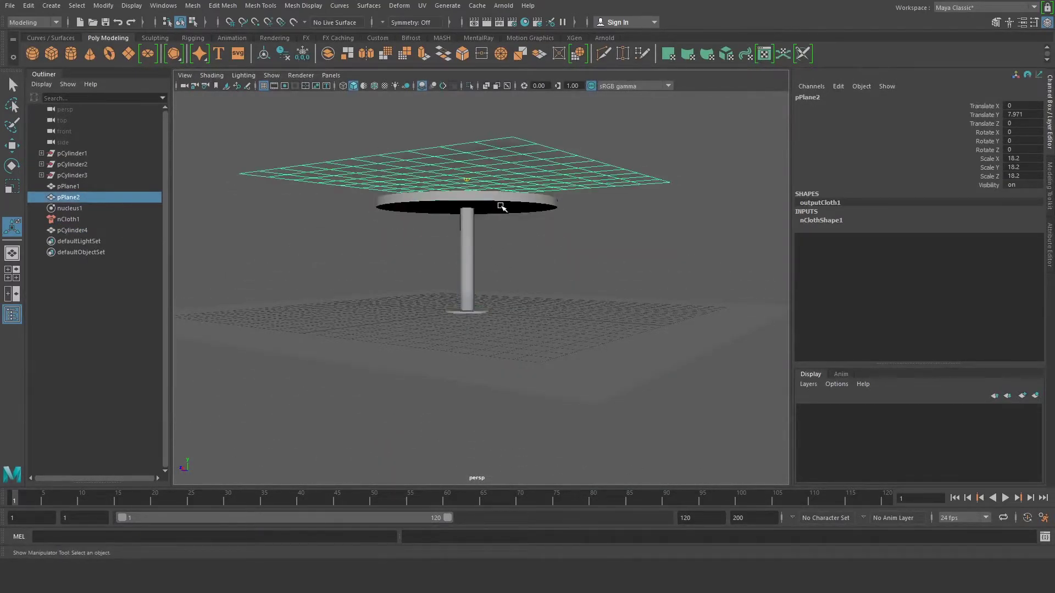
left_click(501, 206, "shift")
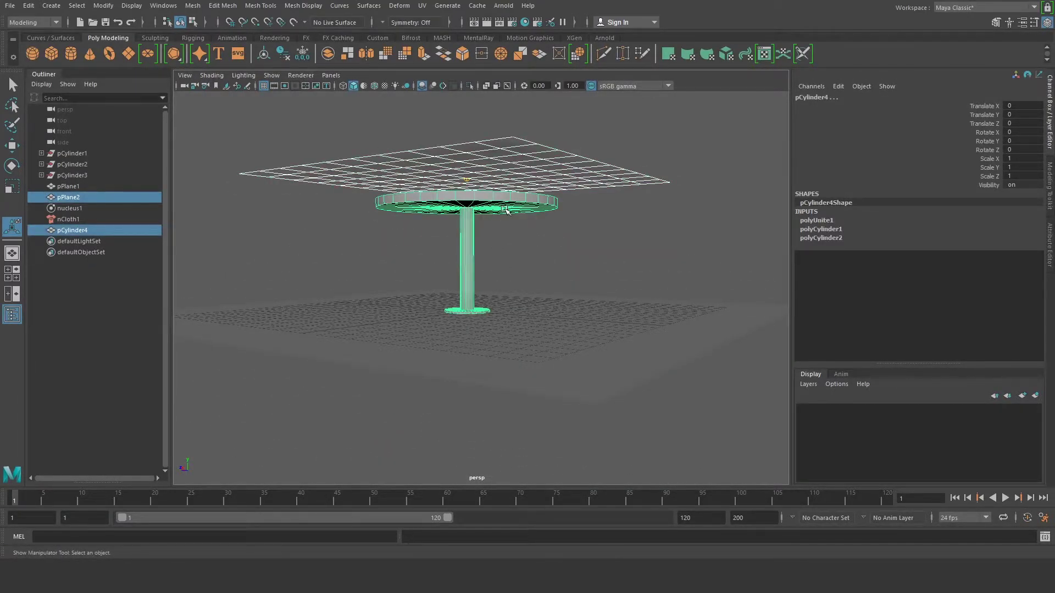
mouse_move(601, 226)
left_mouse_down("alt")
mouse_move(610, 257)
mouse_move(586, 233)
left_mouse_up("alt")
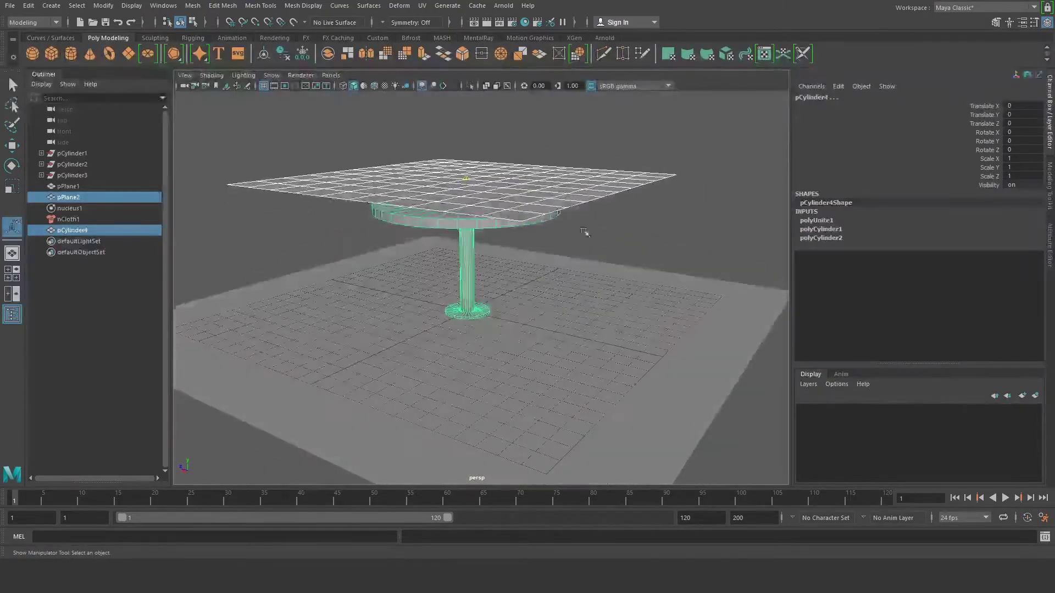
left_click(57, 23)
left_click(41, 66)
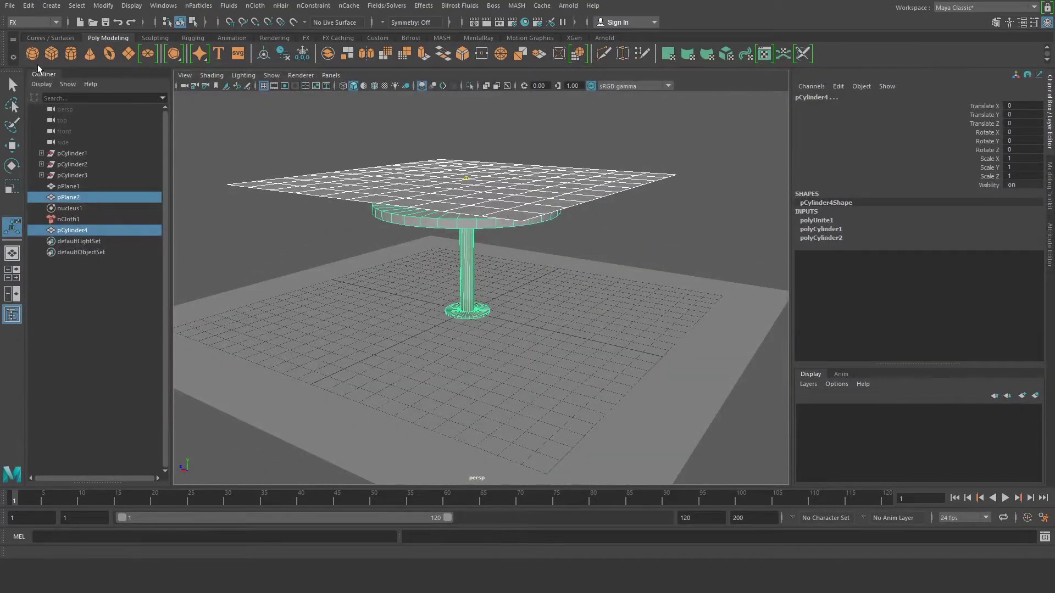
left_click(255, 6)
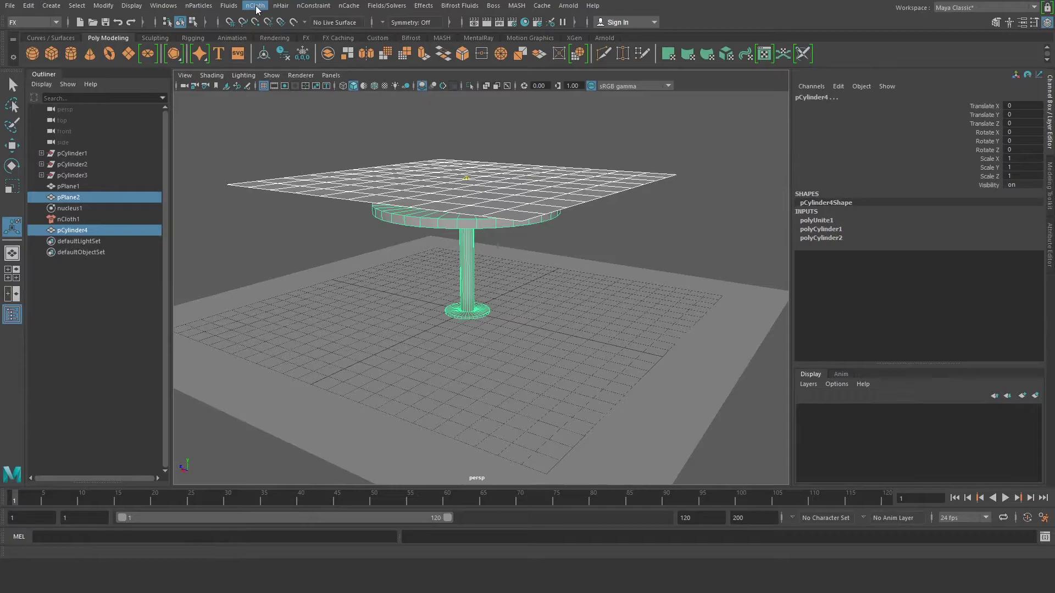
left_click(308, 46)
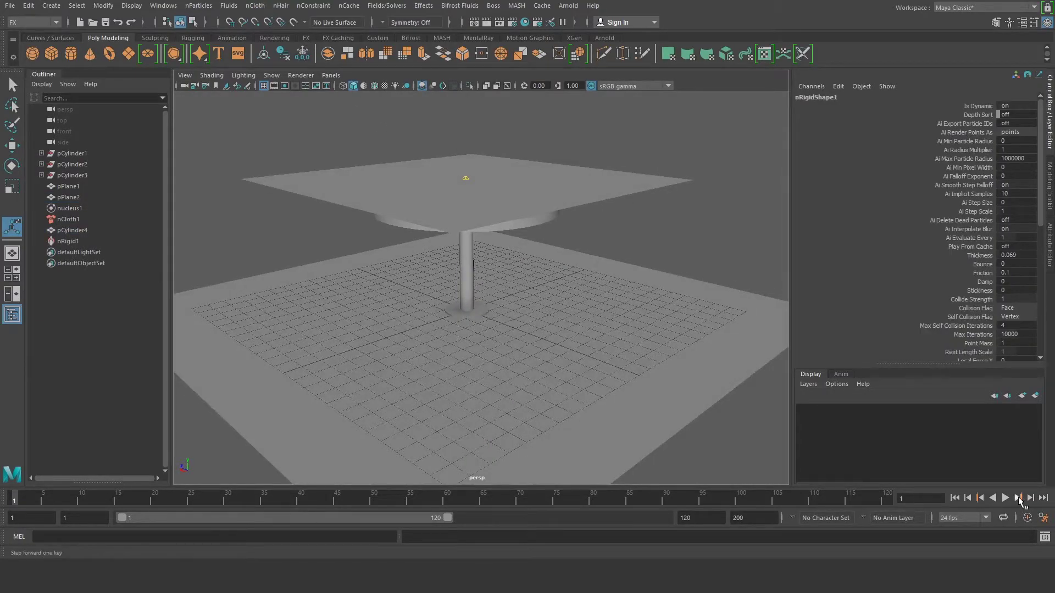
Play the cloth simulation, inspect how the cloth drapes over the table, and stop playback
left_click(1005, 498)
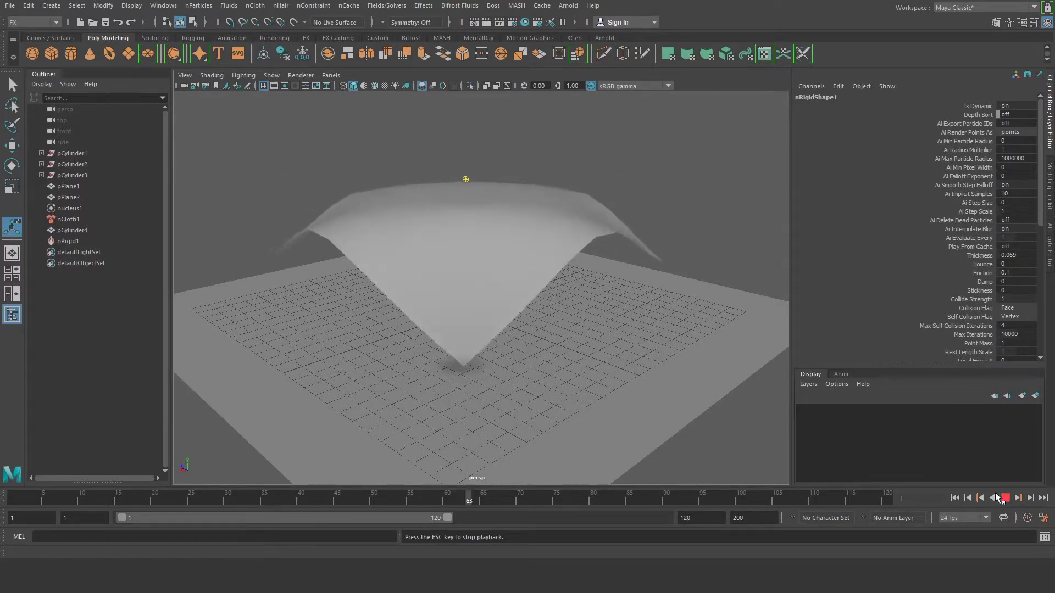
left_click_drag(762, 392, 808, 390, "alt")
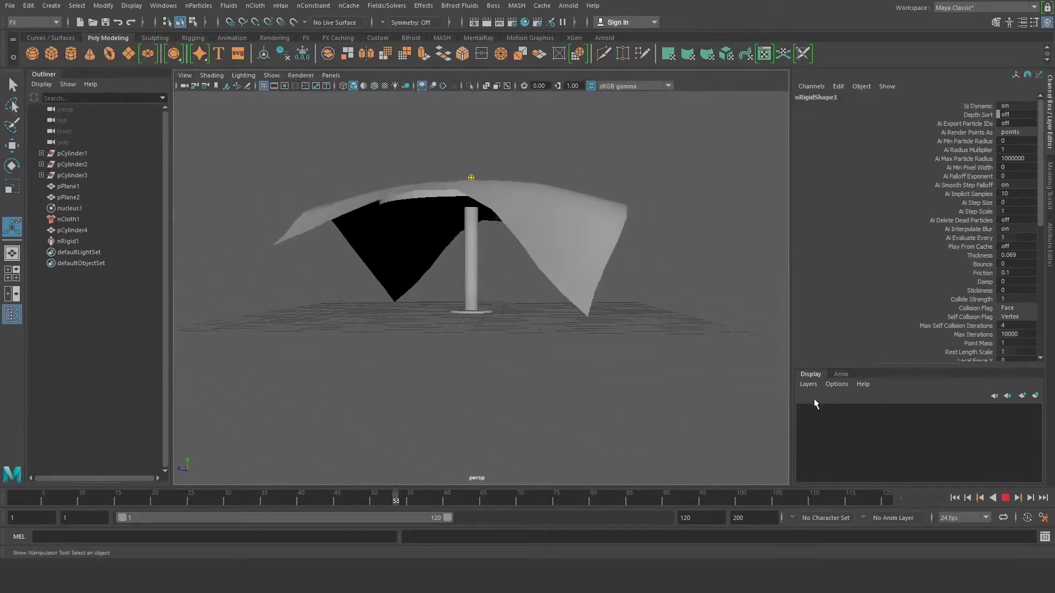
key("Escape")
left_click_drag(690, 346, 638, 346, "alt")
left_click(534, 328)
mouse_move(534, 328)
left_mouse_down("alt")
mouse_move(502, 271)
mouse_move(532, 313)
left_mouse_up("alt")
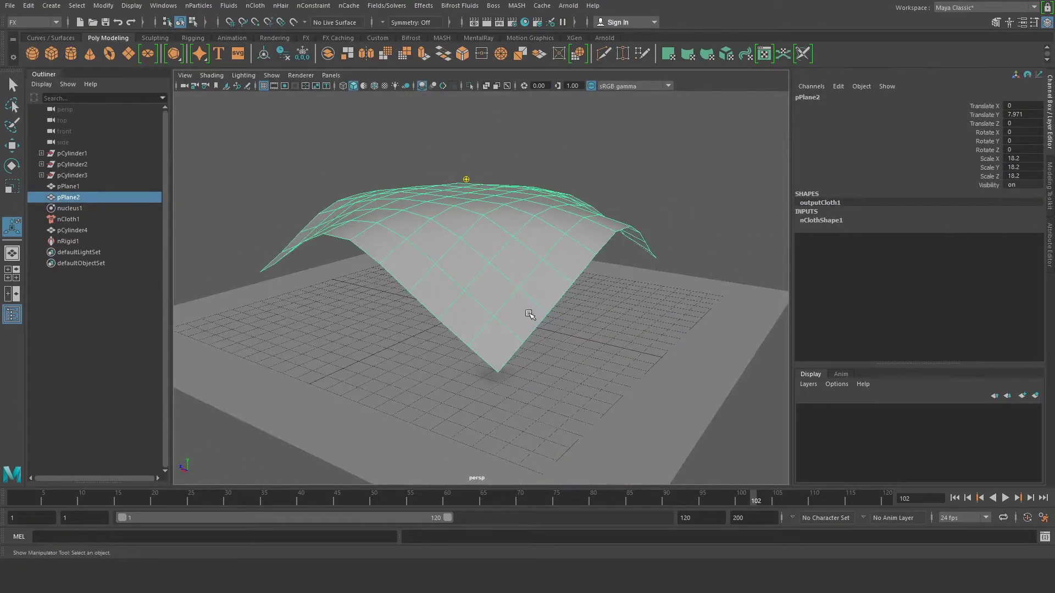
Undo the passive collider, the table combine, the nCloth and the last plane scaling, and move the timeline to frame 4
key("ctrl+z")
key("ctrl+z")
key("ctrl+z")
key("ctrl+z")
key("ctrl+z")
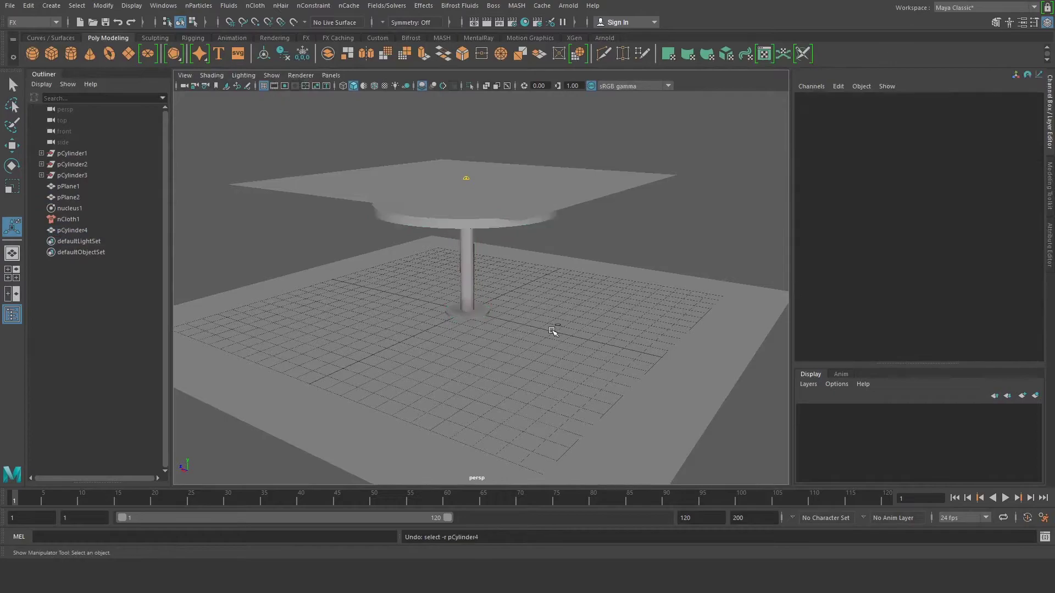
key("ctrl+z")
key("ctrl+z")
key("ctrl+z")
key("ctrl+z")
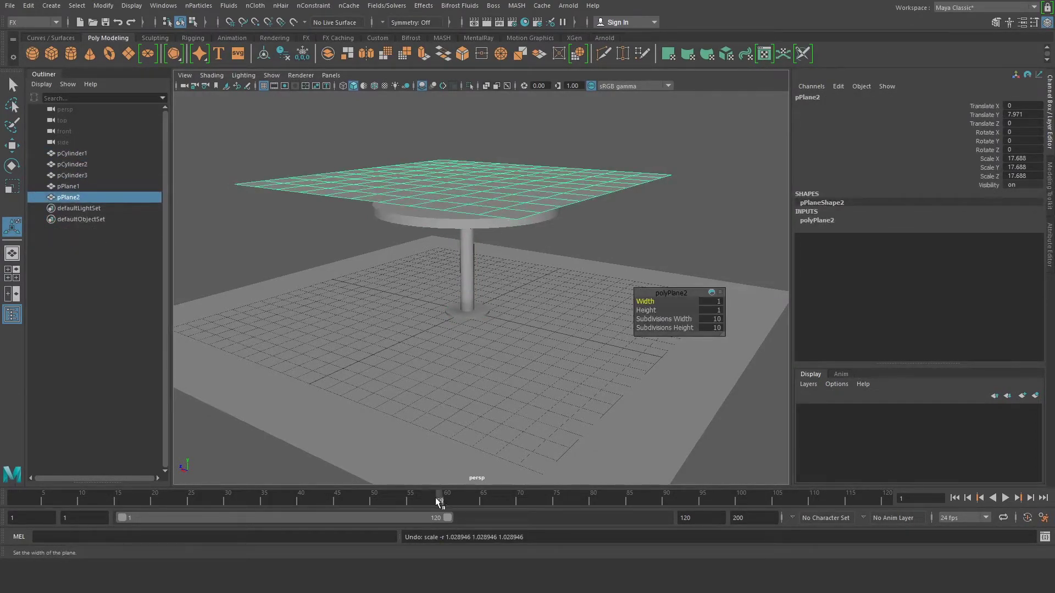
left_click_drag(439, 501, 37, 502)
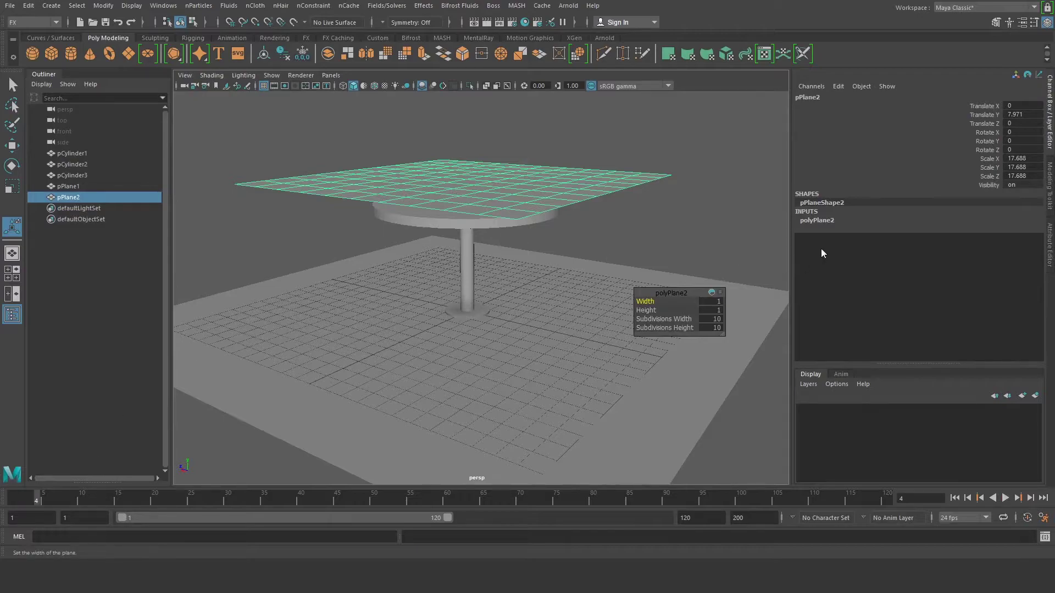
Set the raised plane's width and height subdivisions to 50
left_click(816, 220)
left_click_drag(934, 246, 967, 264)
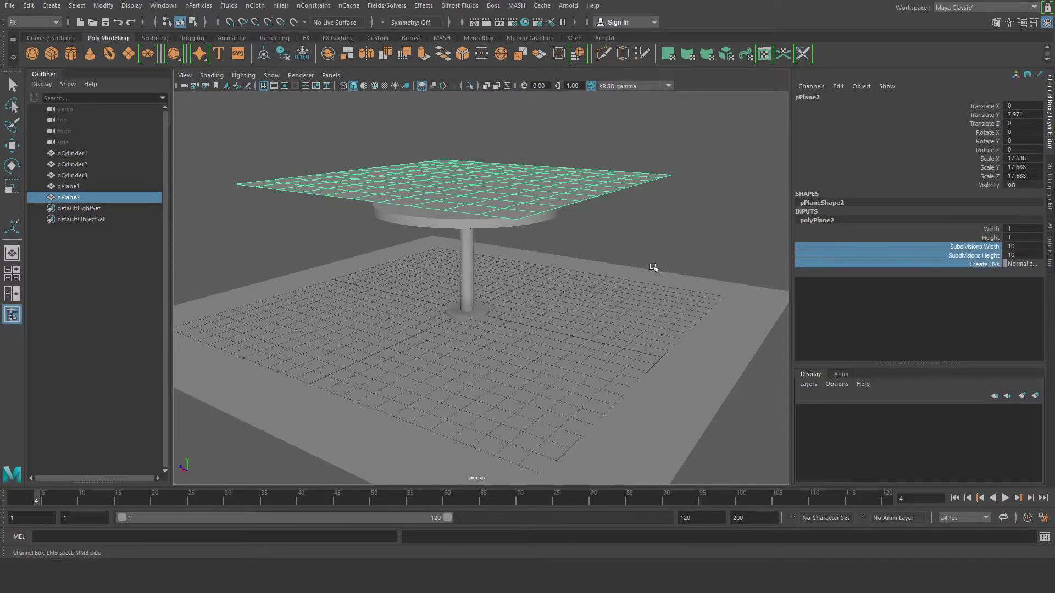
left_click(980, 247)
left_click(975, 256, "shift")
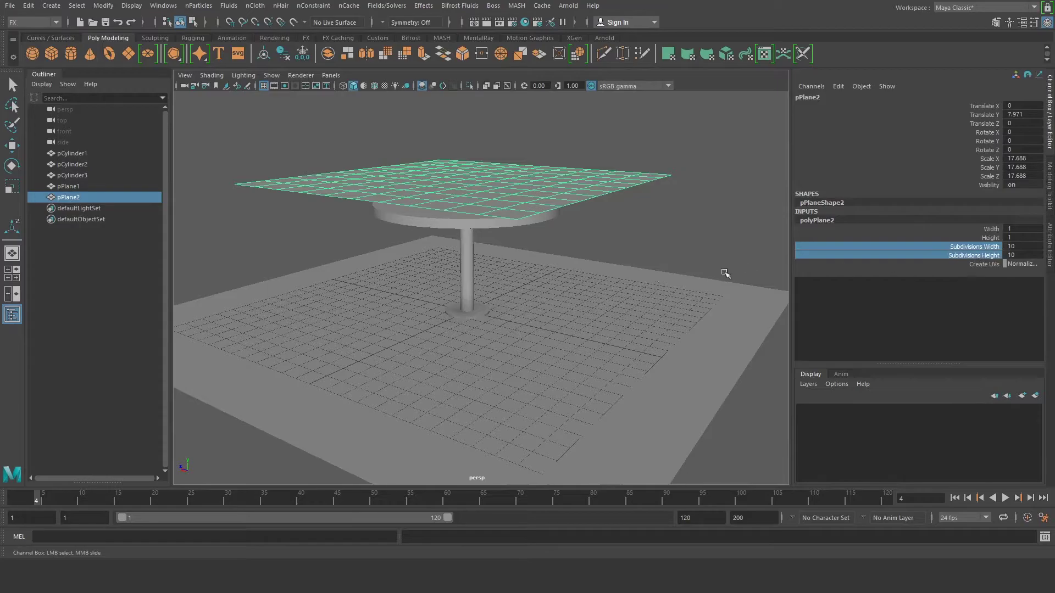
middle_click_drag(479, 286, 741, 266)
left_click(689, 259)
key("t")
left_click_drag(549, 269, 385, 260, "alt")
left_click(502, 245)
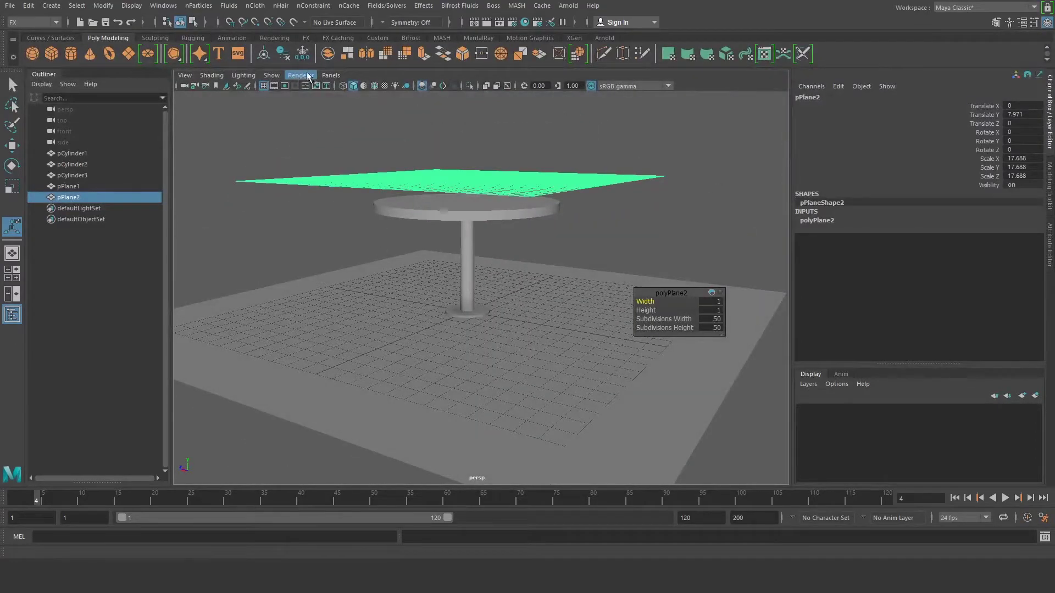
left_click_drag(404, 193, 432, 224, "alt")
left_click(432, 224)
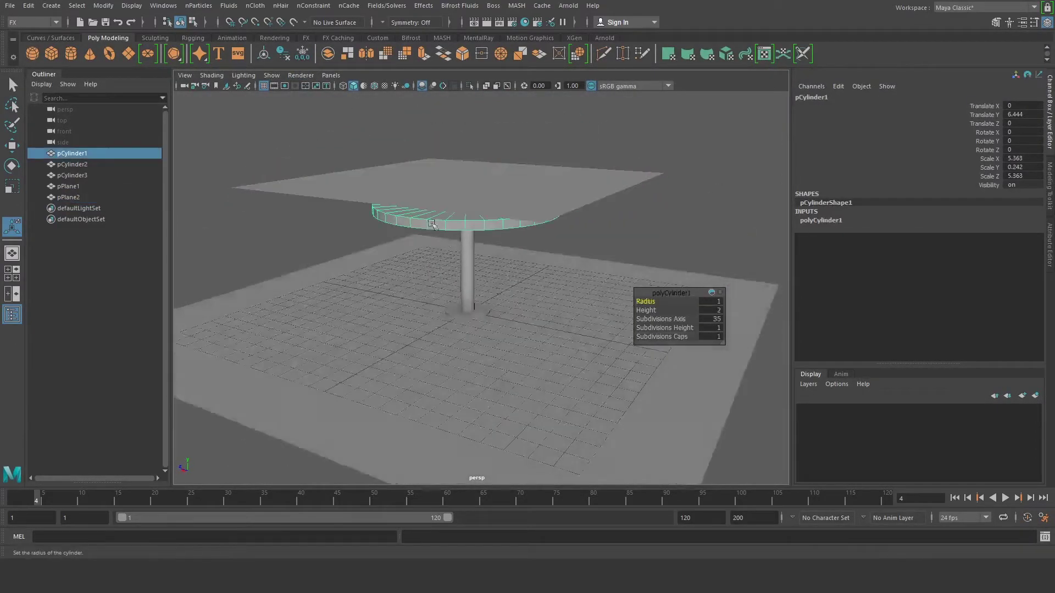
left_click(463, 257, "shift")
left_click(474, 313, "shift")
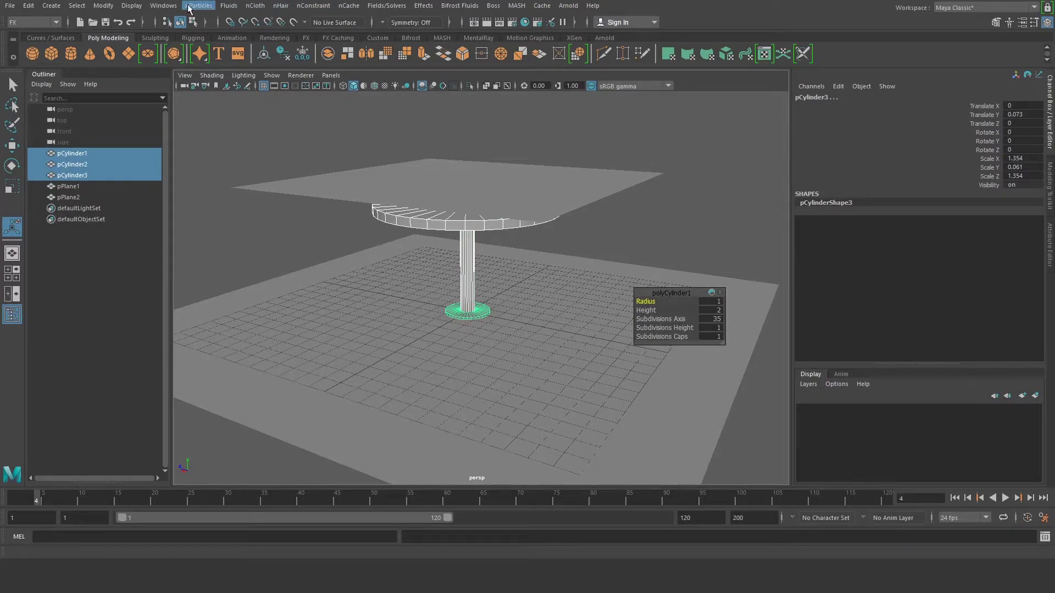
left_click(391, 131)
left_click(464, 204)
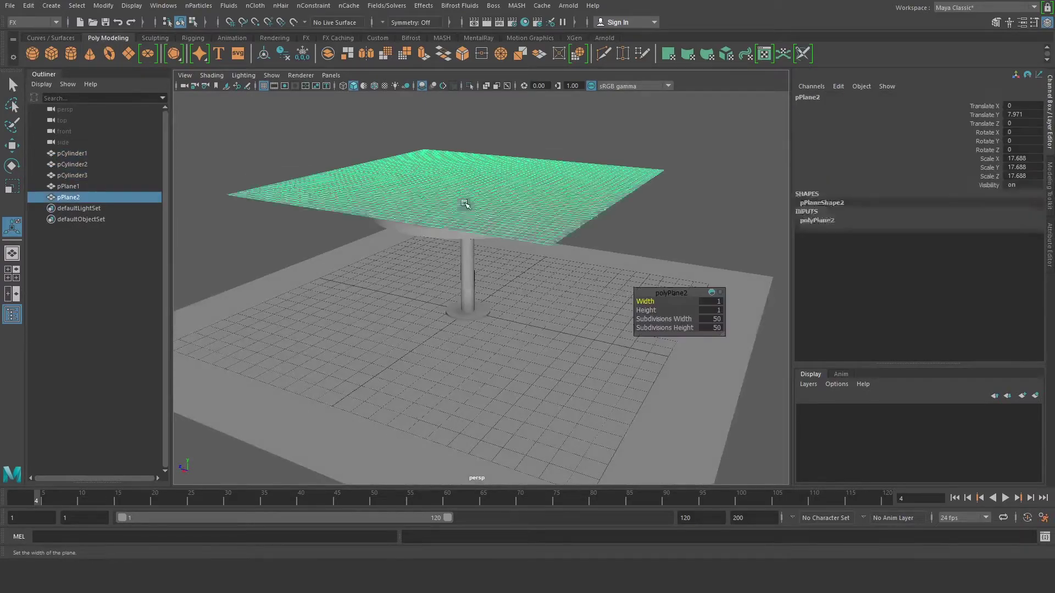
left_click_drag(456, 251, 452, 242, "alt")
left_click(461, 211, "shift")
left_click(469, 273, "shift")
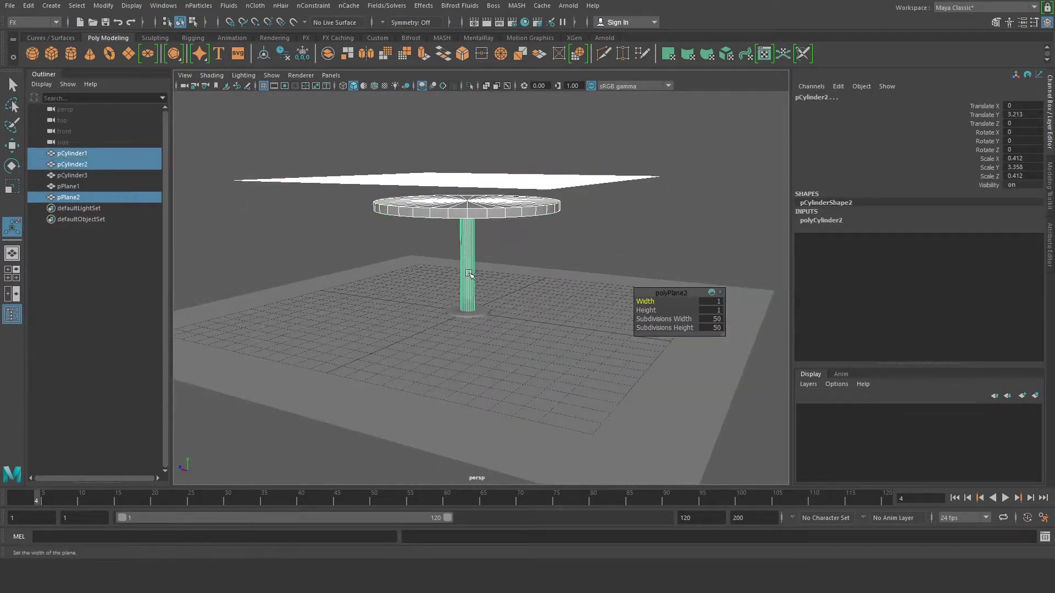
left_click(477, 311, "shift")
left_click_drag(477, 311, 314, 161, "alt")
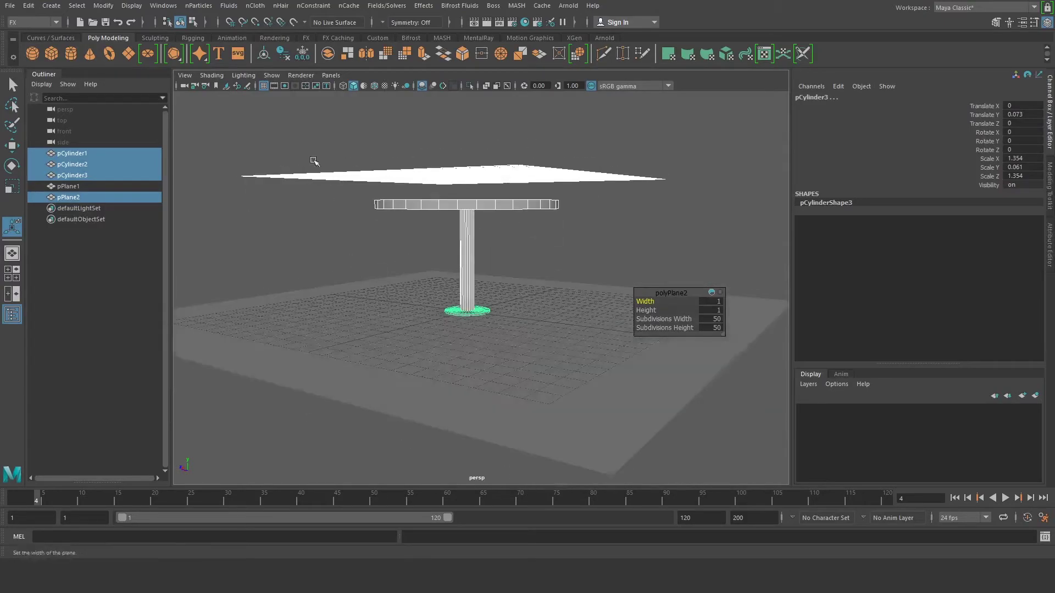
left_click(263, 12)
Make the raised, subdivided plane above the table an nCloth object
left_click(538, 181)
left_click(255, 5)
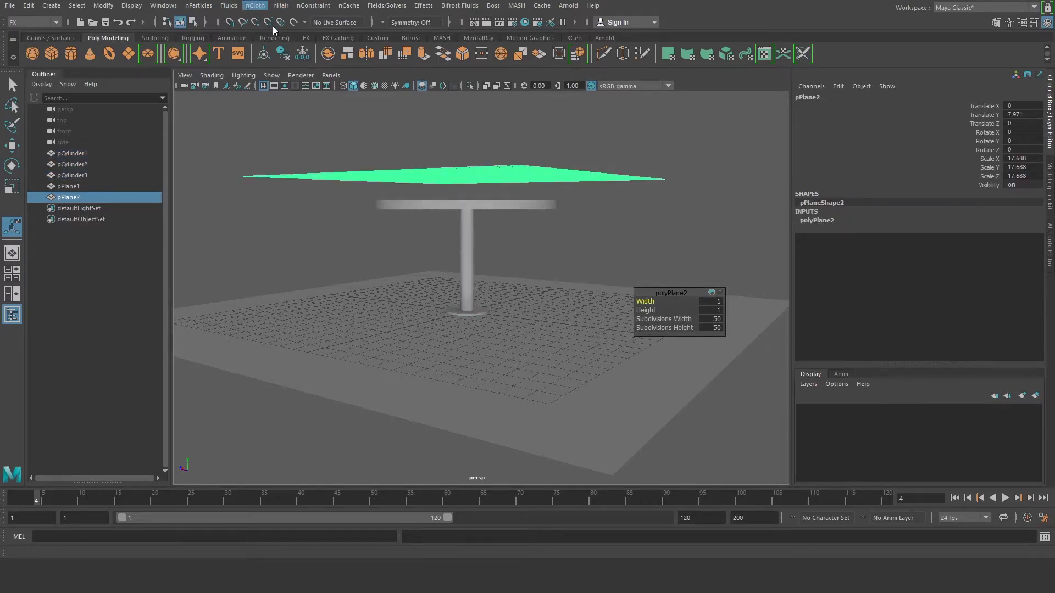
left_click(280, 47)
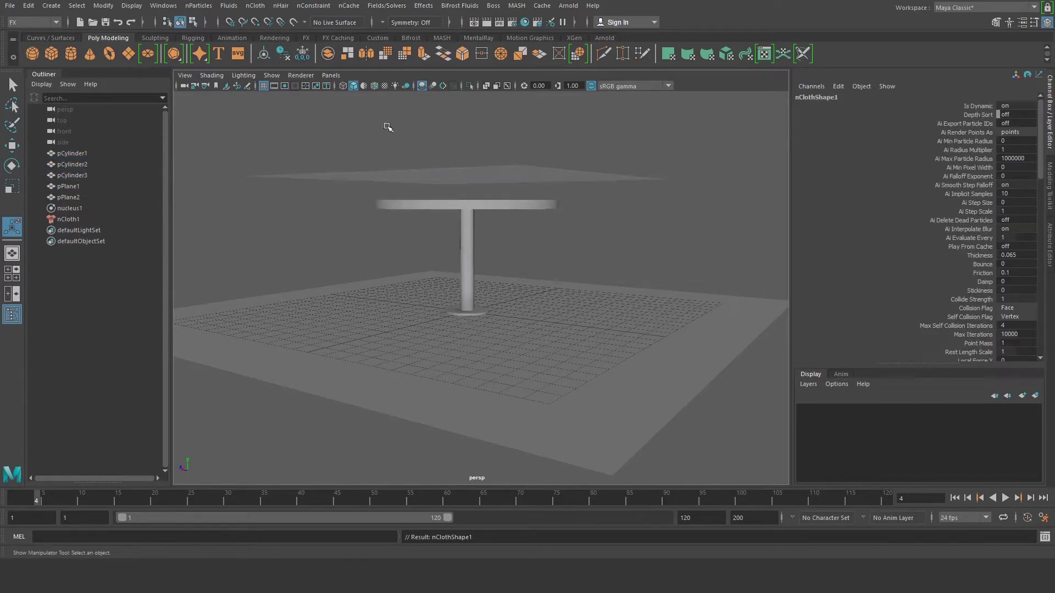
Play the cloth simulation briefly, stop it, and return the timeline to frame 1
left_click(474, 182)
left_click(1005, 497)
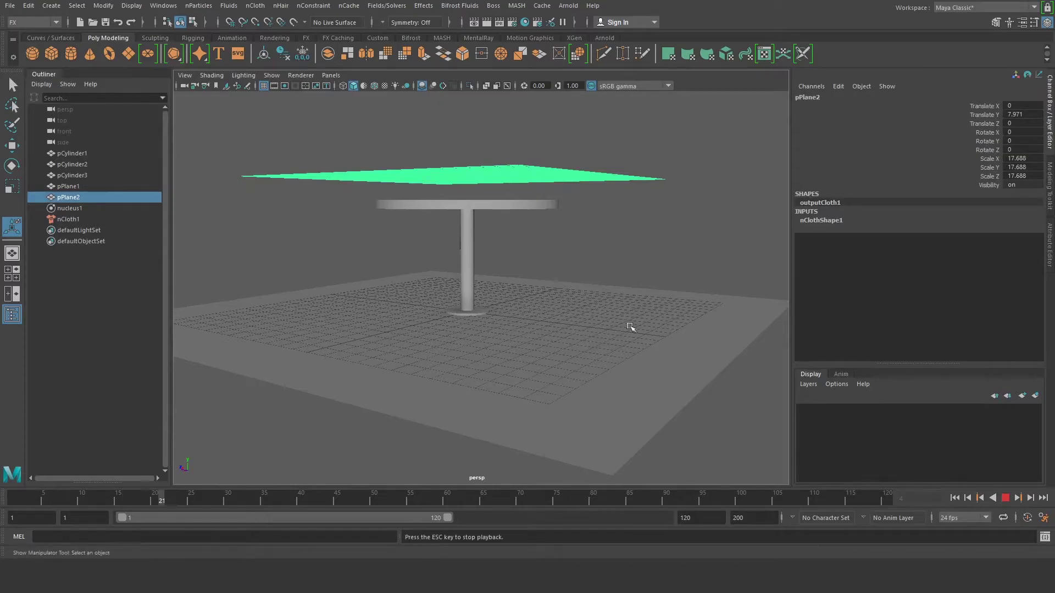
left_click_drag(587, 280, 590, 329, "alt")
left_click(1004, 498)
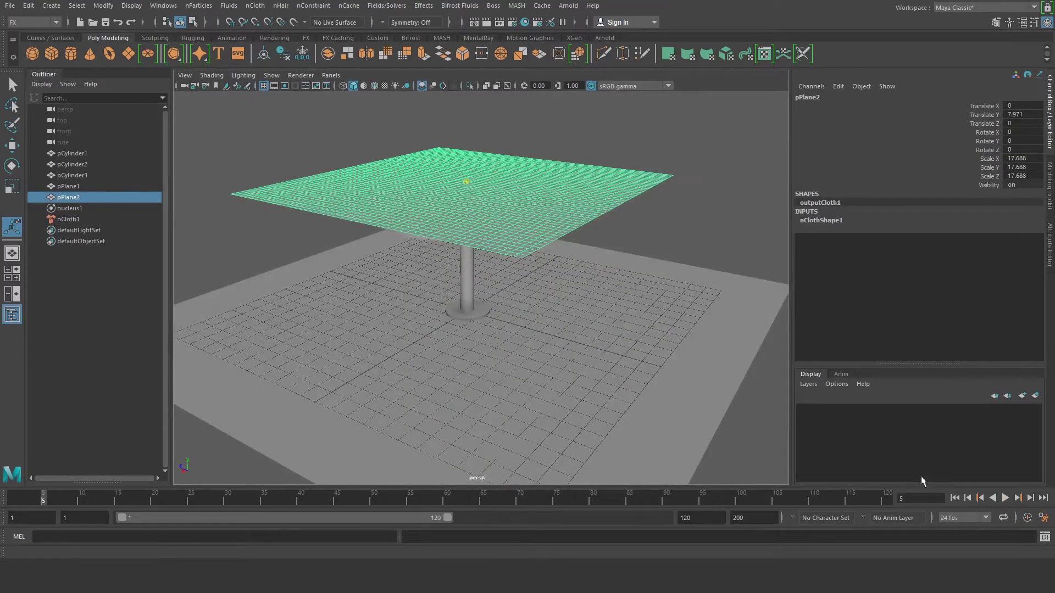
left_click_drag(458, 346, 354, 381, "alt")
left_click_drag(81, 501, 4, 499)
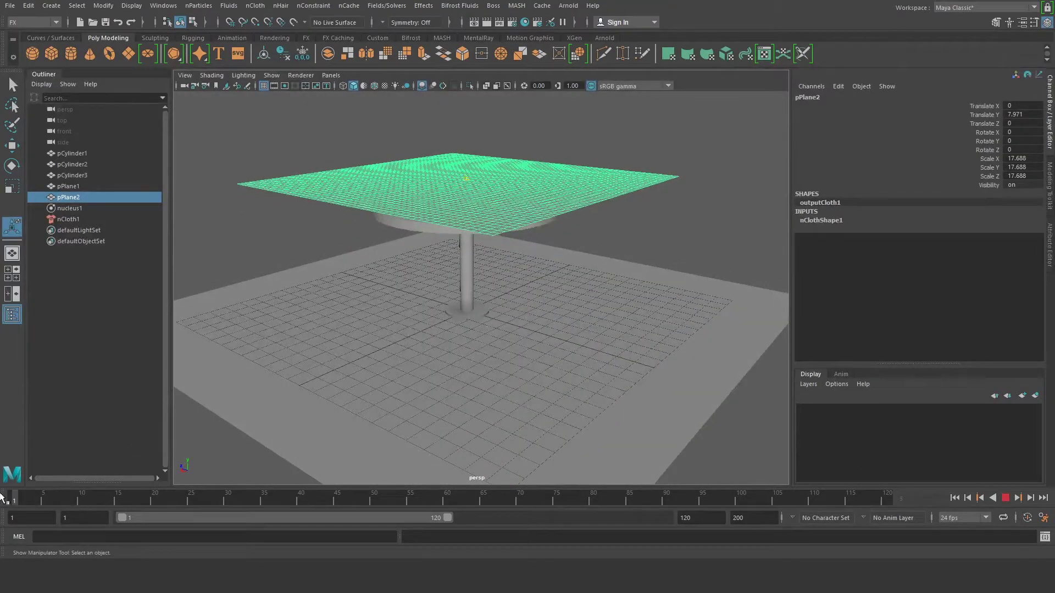
Set both the animation end time and the playback range end to frame 300
double_click(748, 519)
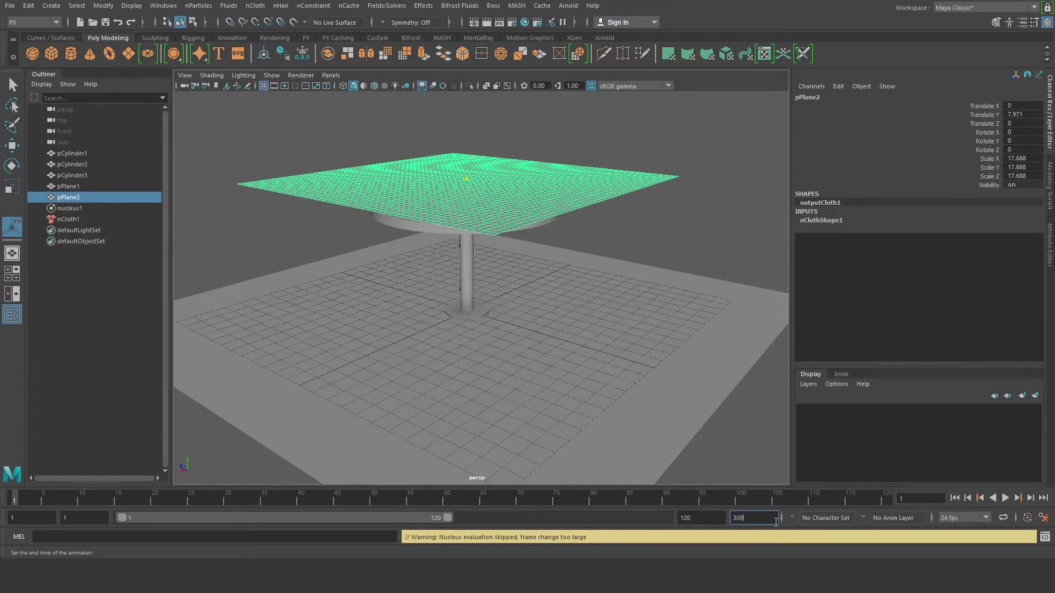
type("300")
key("Return")
double_click(686, 518)
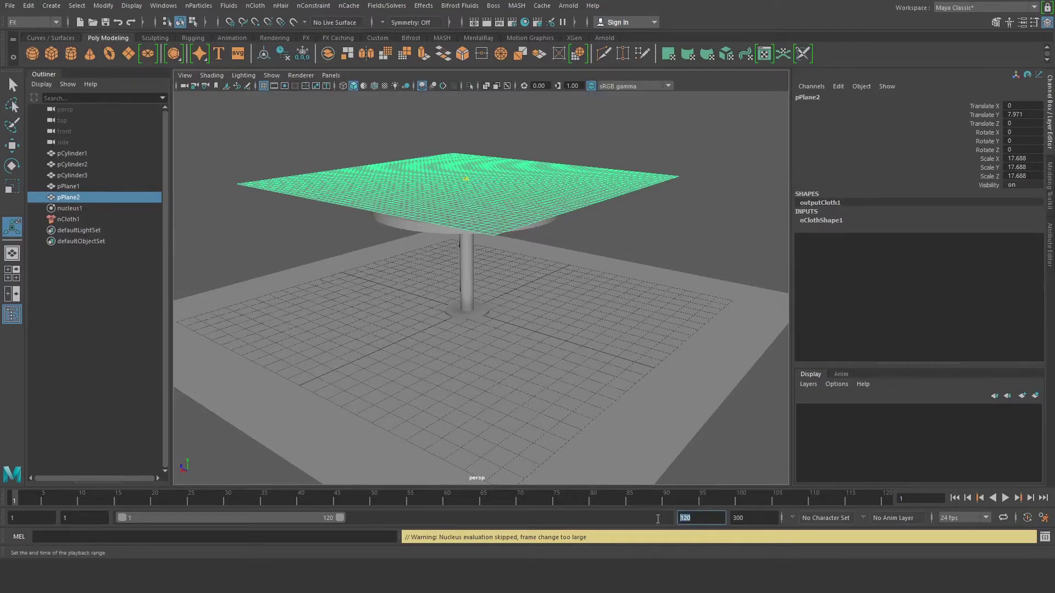
type("300")
key("Return")
Test the cloth's fall over the extended frame range, stop playback, and rewind to frame 1
key("alt+v")
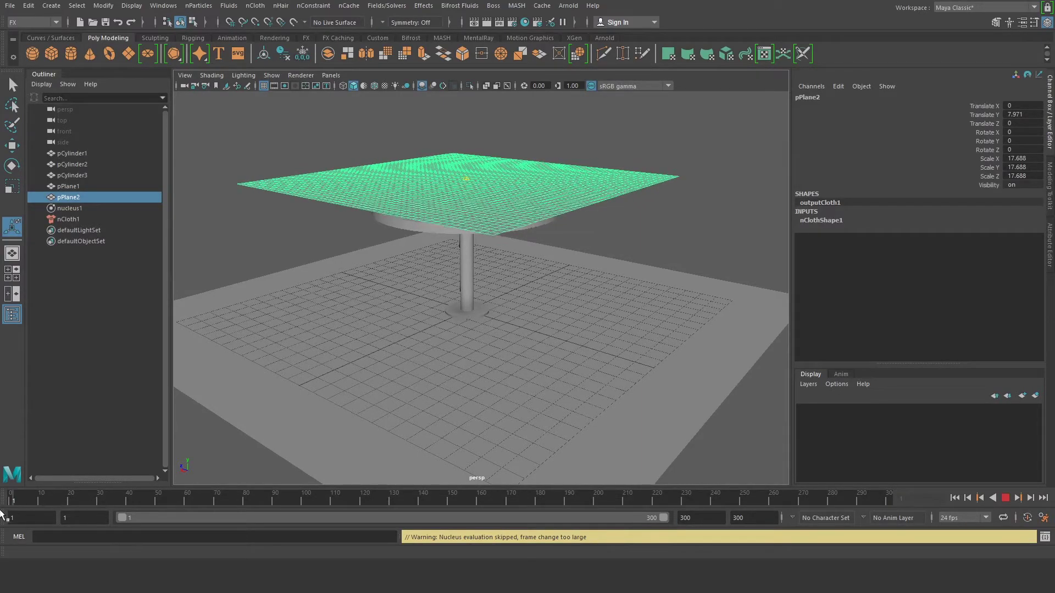
key("alt+v")
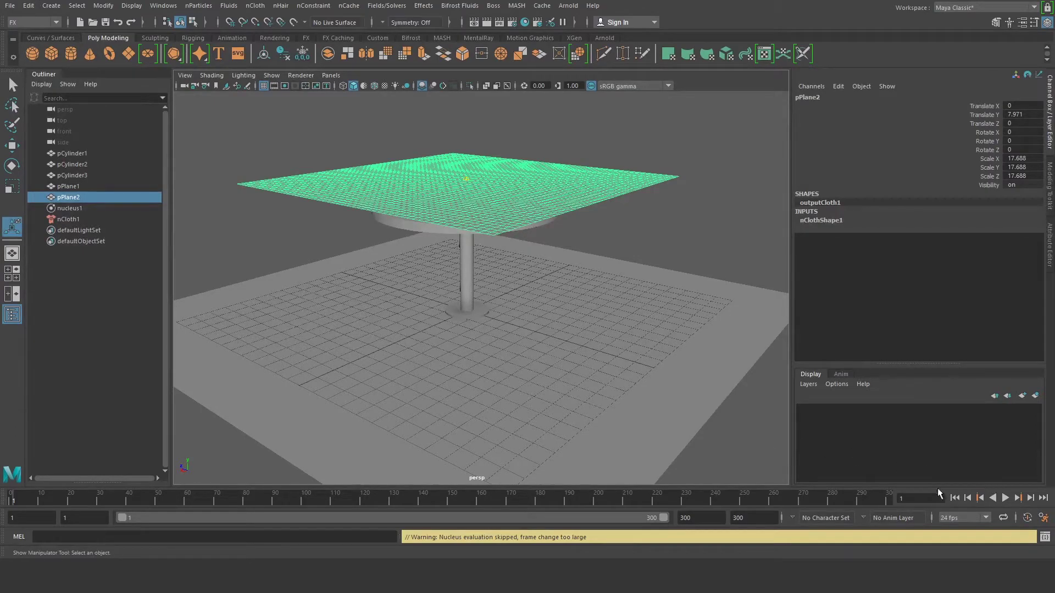
left_click(1006, 498)
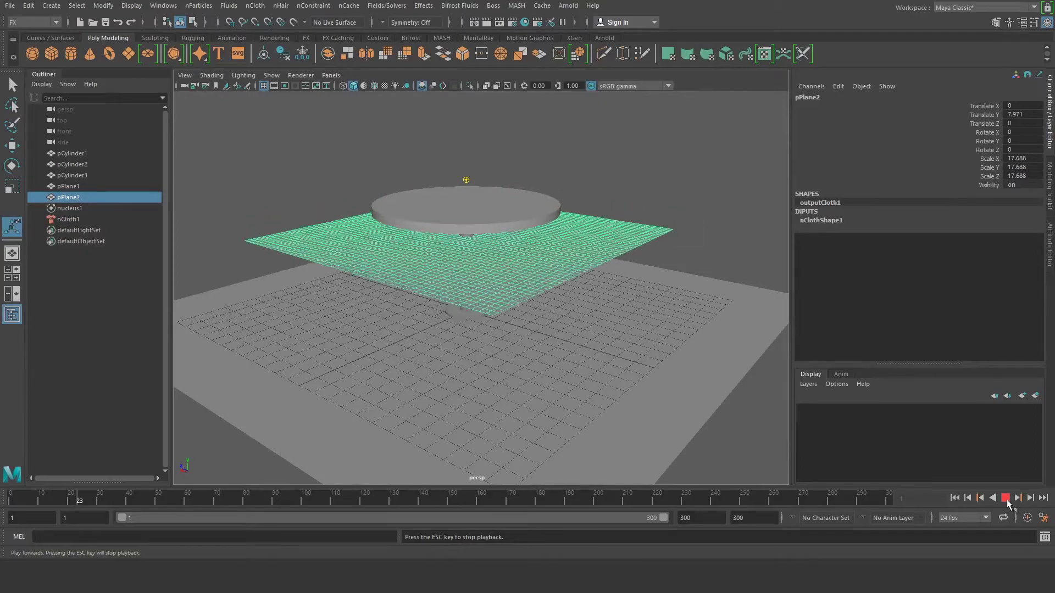
left_click(1006, 498)
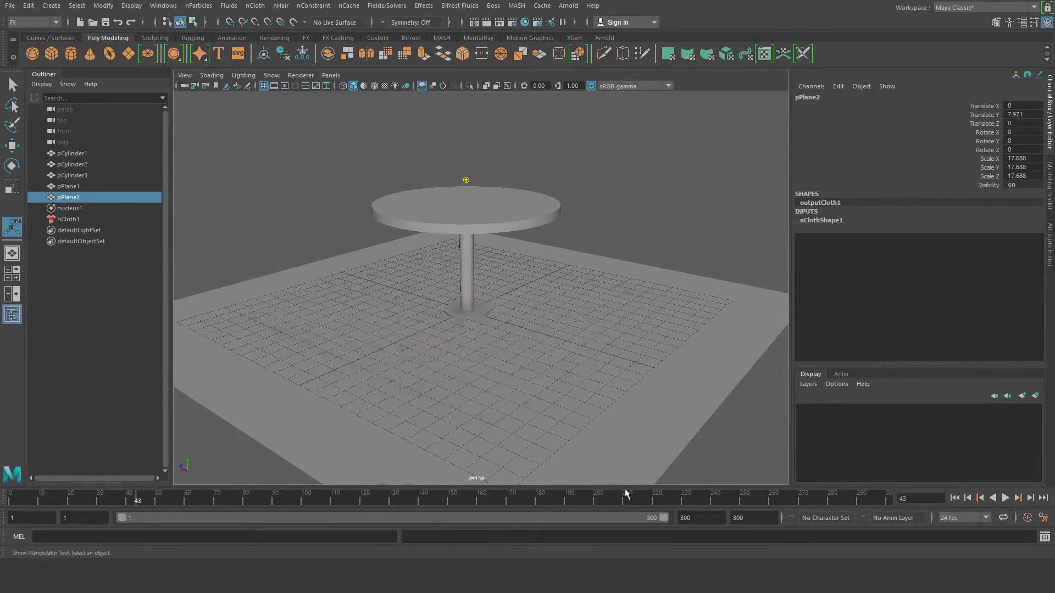
key("alt+shift+v")
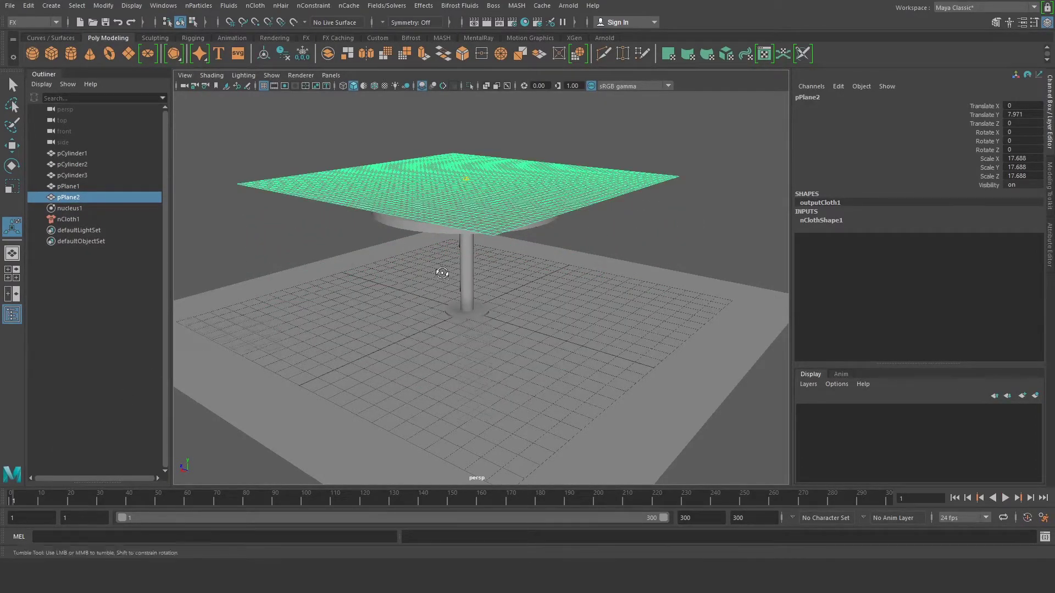
Add the tabletop, leg and base cylinders to the cloth plane selection and make them passive colliders
left_click_drag(437, 272, 439, 264, "alt")
left_click(473, 207, "shift")
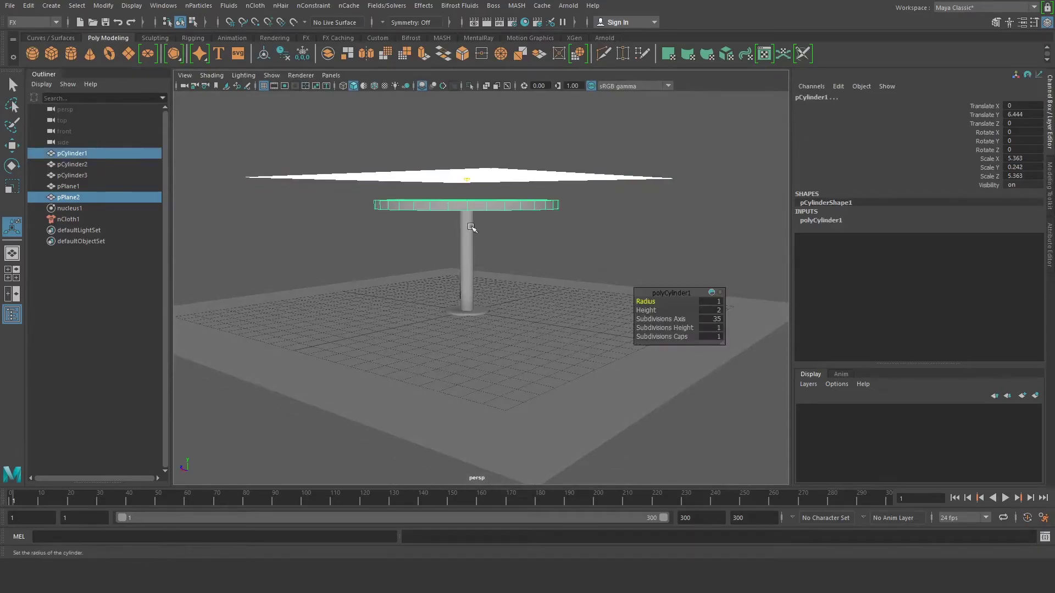
left_click(466, 271, "shift")
left_click(465, 316, "shift")
left_click_drag(467, 314, 526, 275, "alt")
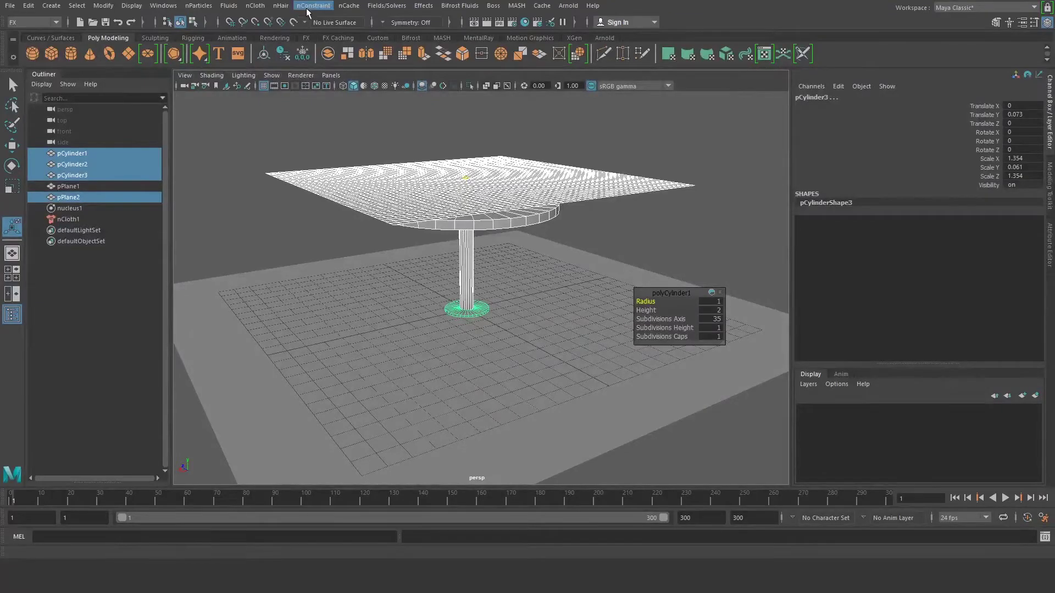
left_click(282, 31)
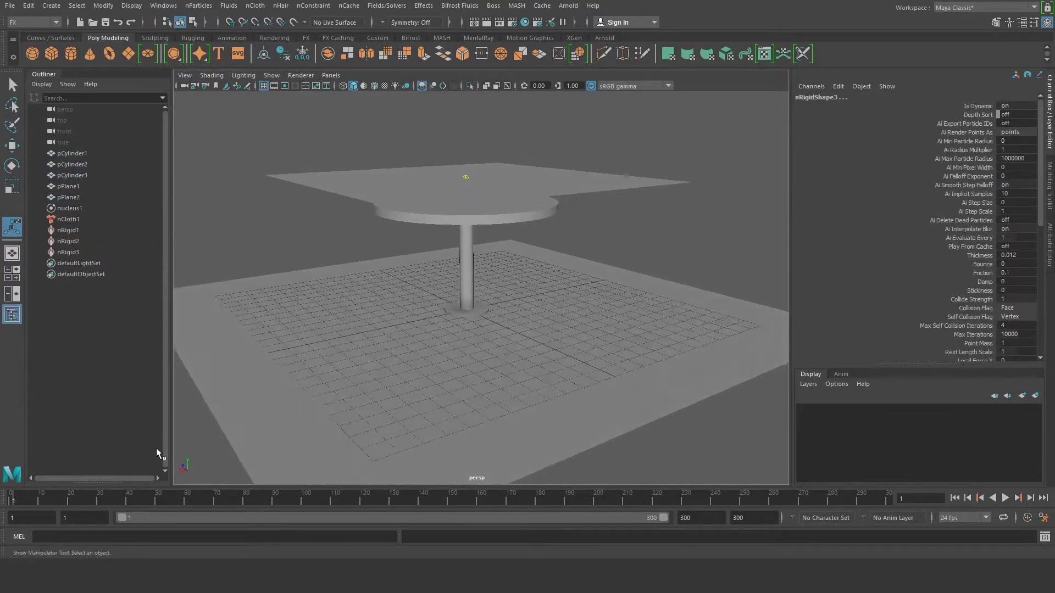
Play the simulation, stop it at frame 79 with the cloth draped over the table, and inspect the folds from several sides
left_click(1005, 498)
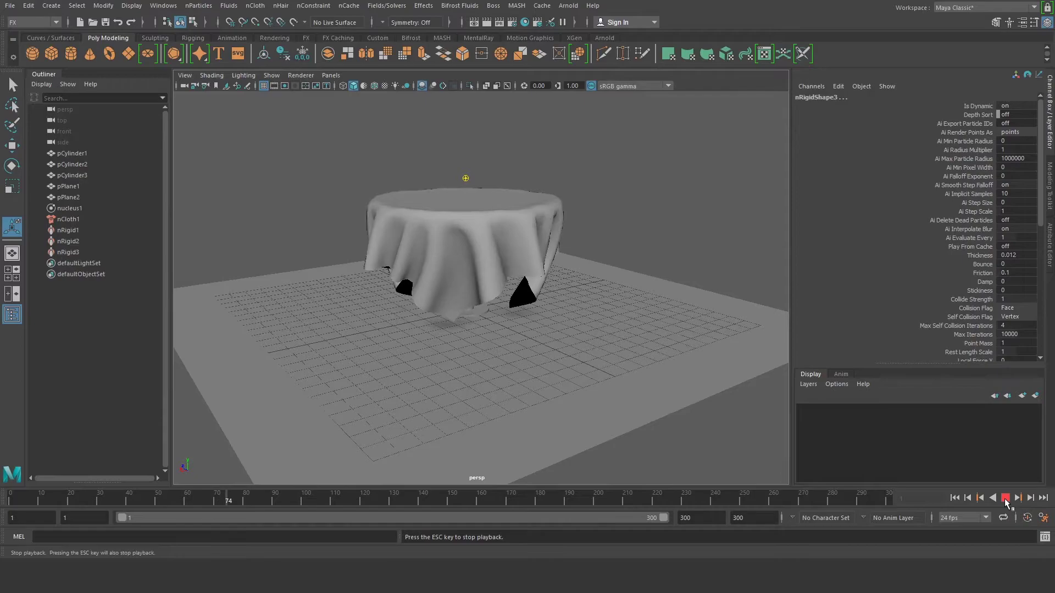
left_click(1005, 498)
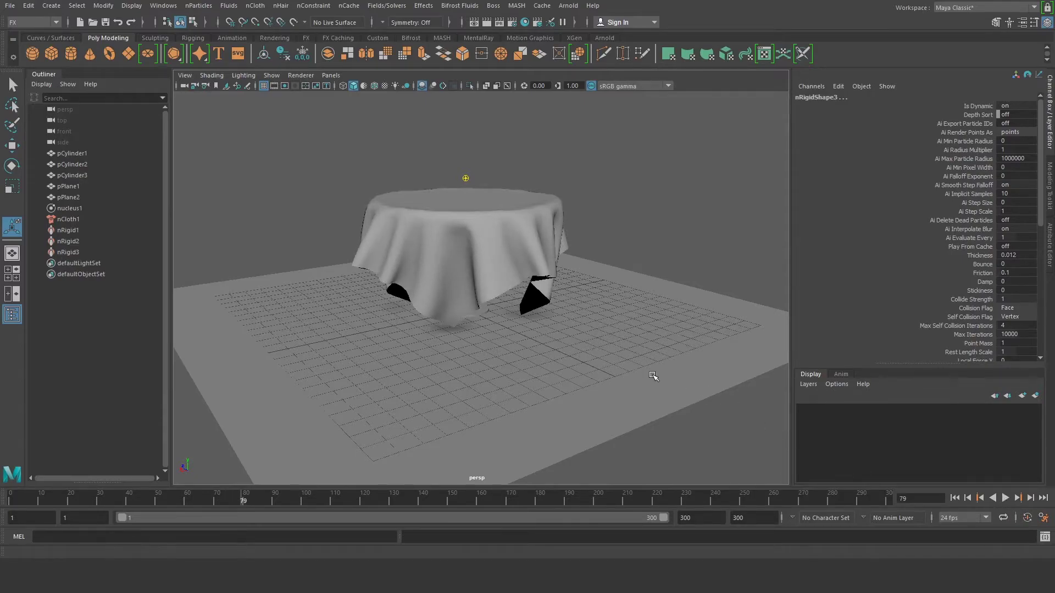
left_click_drag(654, 377, 537, 344, "alt")
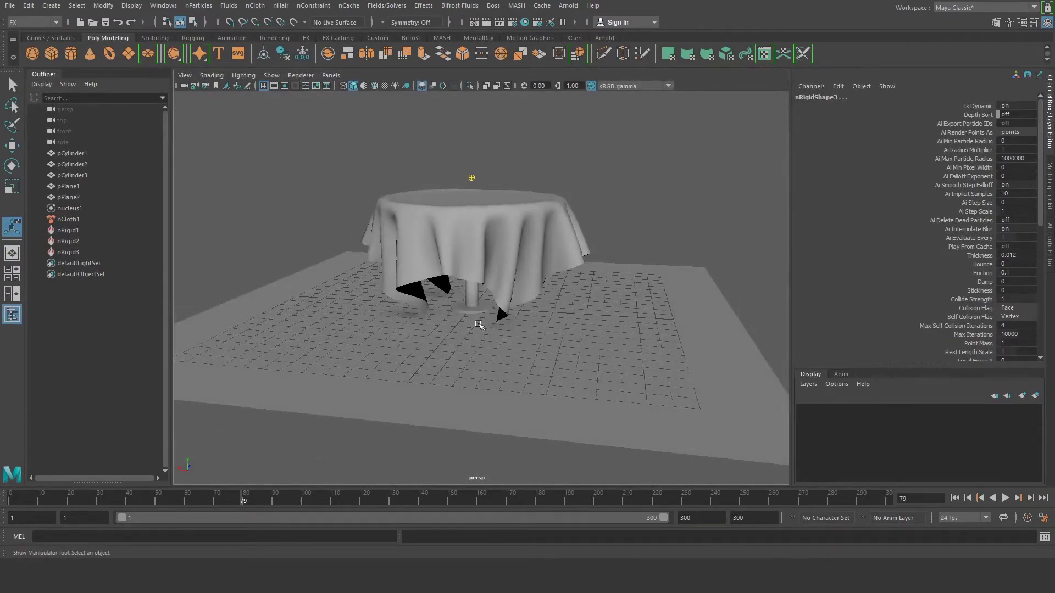
left_click_drag(478, 324, 507, 325, "alt")
left_click_drag(456, 258, 464, 282, "alt")
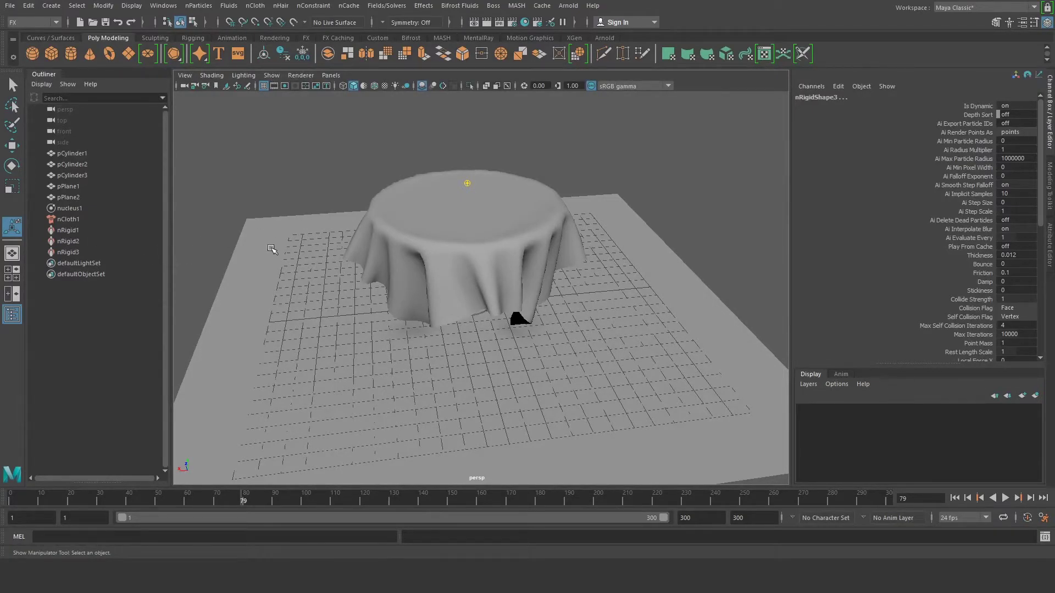
left_click_drag(318, 219, 344, 201, "alt")
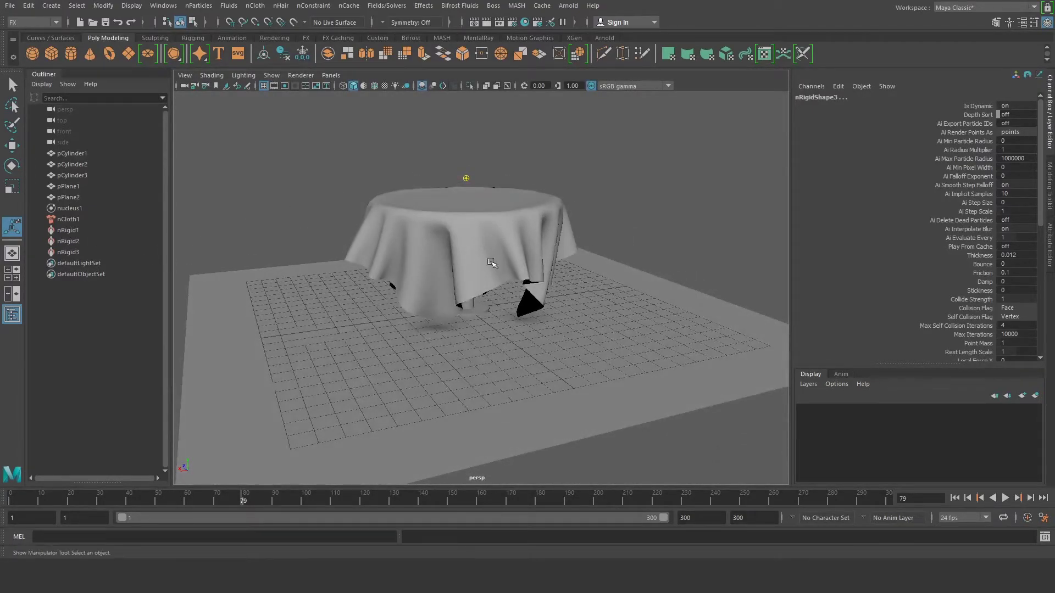
left_click_drag(515, 292, 489, 304, "alt")
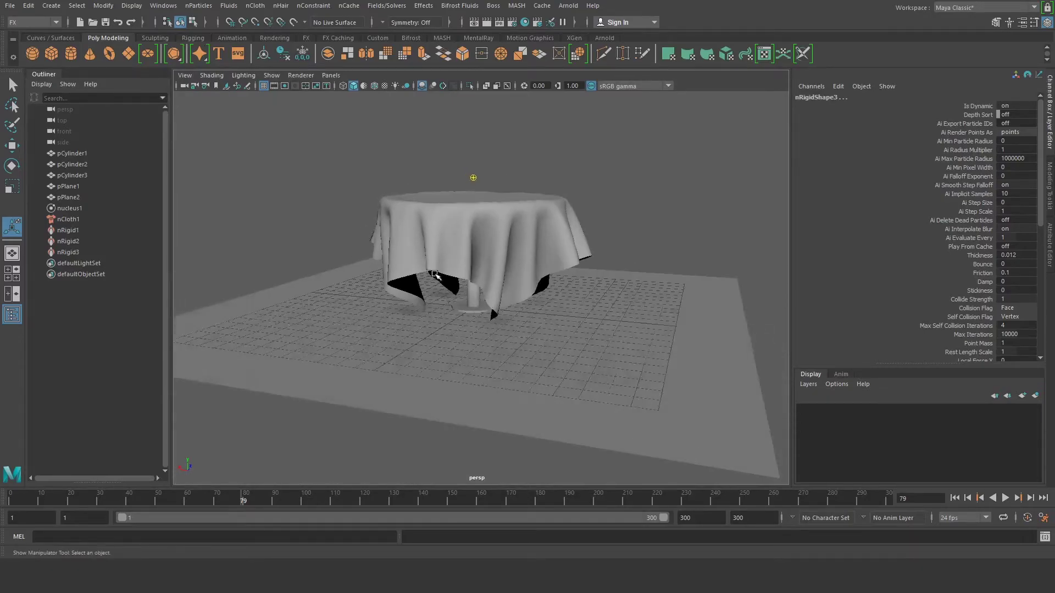
Duplicate the draped cloth mesh and rename the copy Table_Cloth
left_click(431, 244)
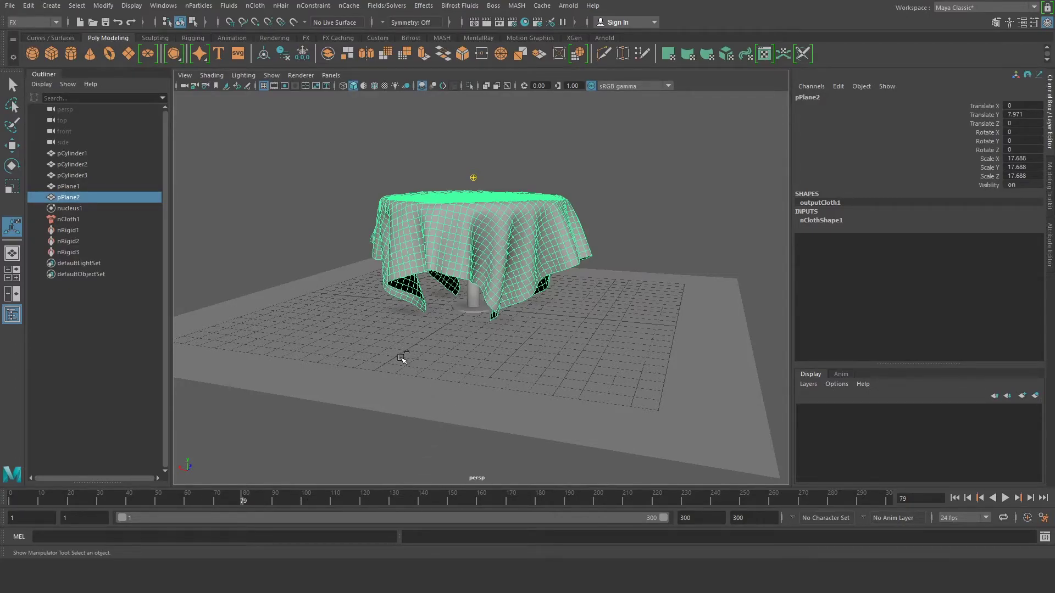
key("ctrl+d")
double_click(818, 98)
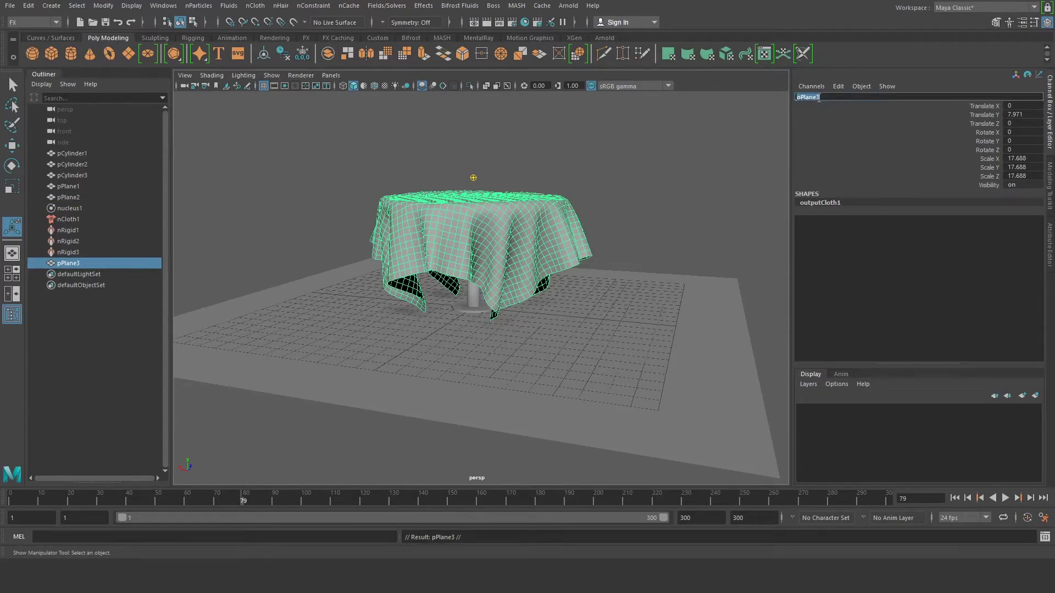
type("th")
key("Return")
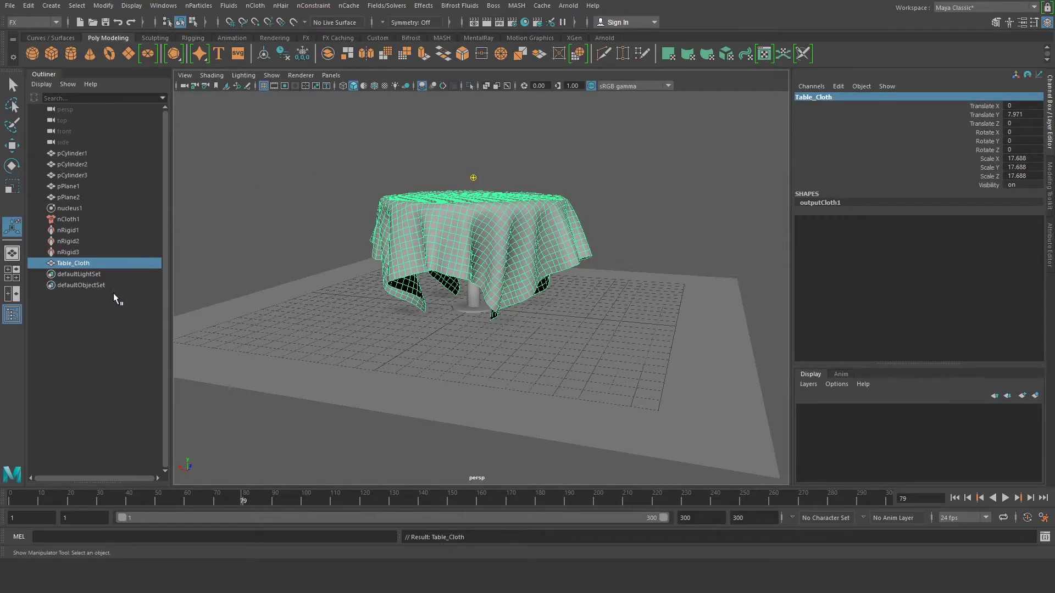
left_click(113, 292)
left_click(99, 265)
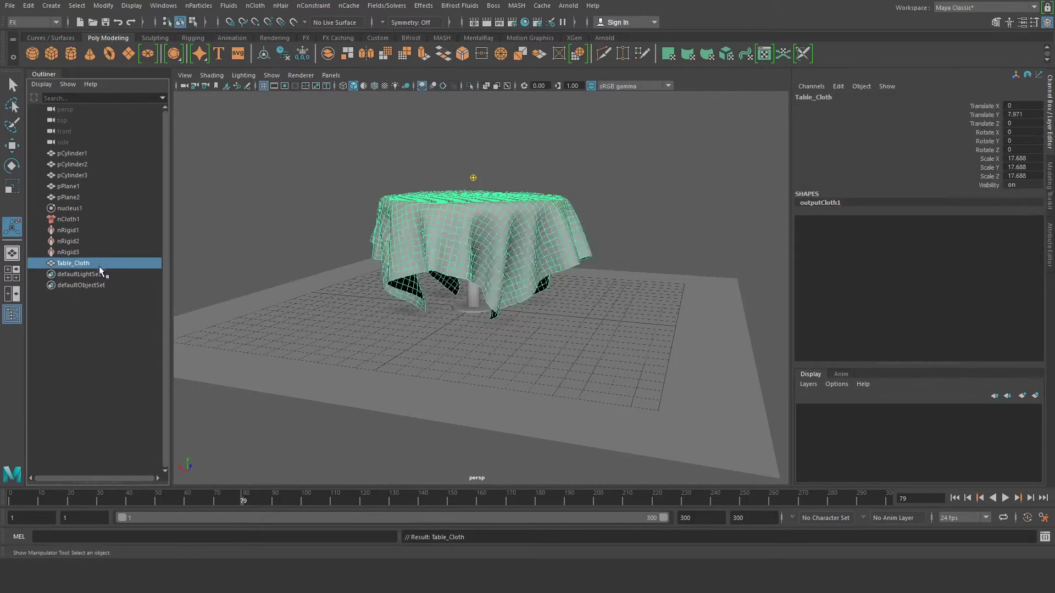
Delete the original cloth plane pPlane2 together with nucleus1, nCloth1, nRigid1, nRigid2 and nRigid3
left_click(65, 198)
left_click(64, 189)
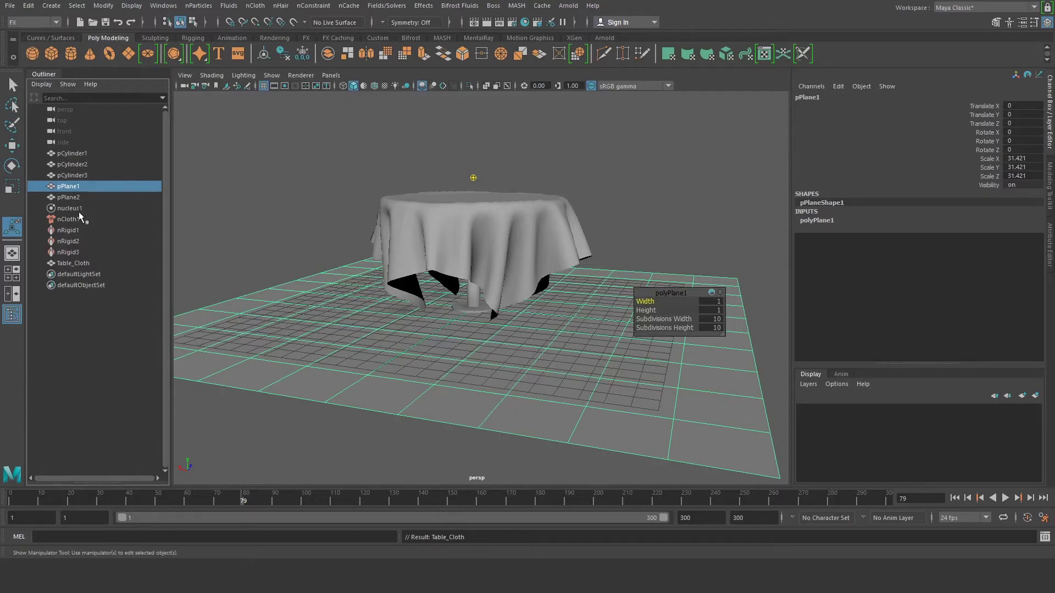
left_click(70, 198)
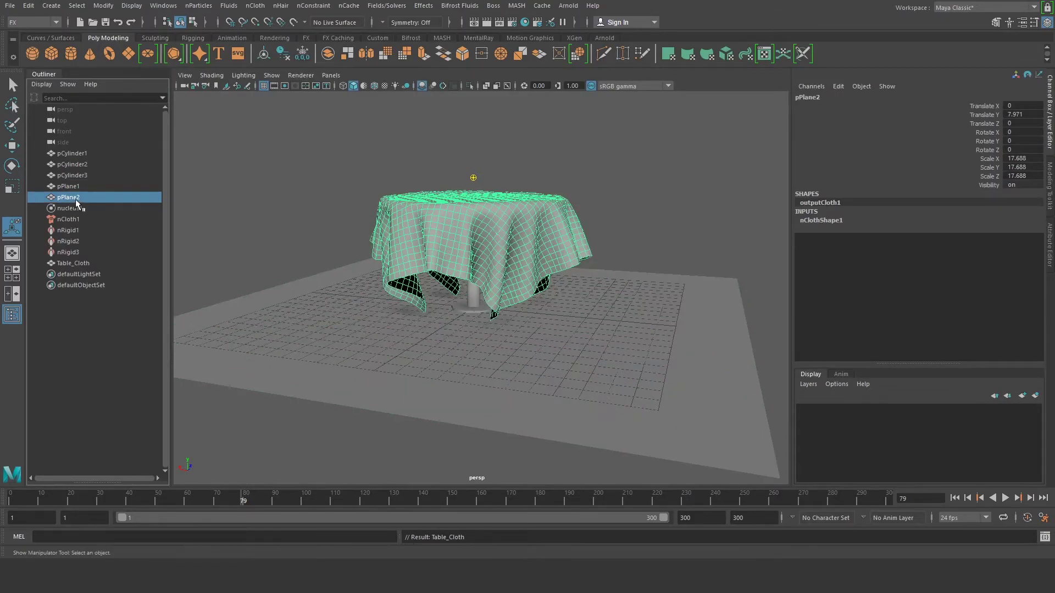
left_click(73, 216, "ctrl")
left_click(74, 231, "ctrl")
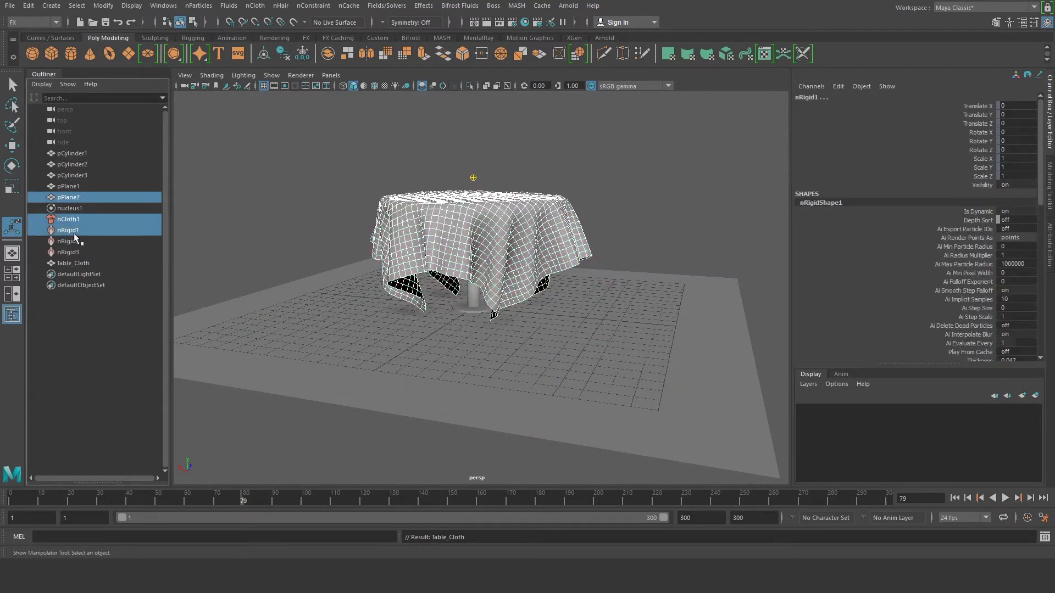
left_click(73, 241, "ctrl")
left_click(71, 254, "ctrl")
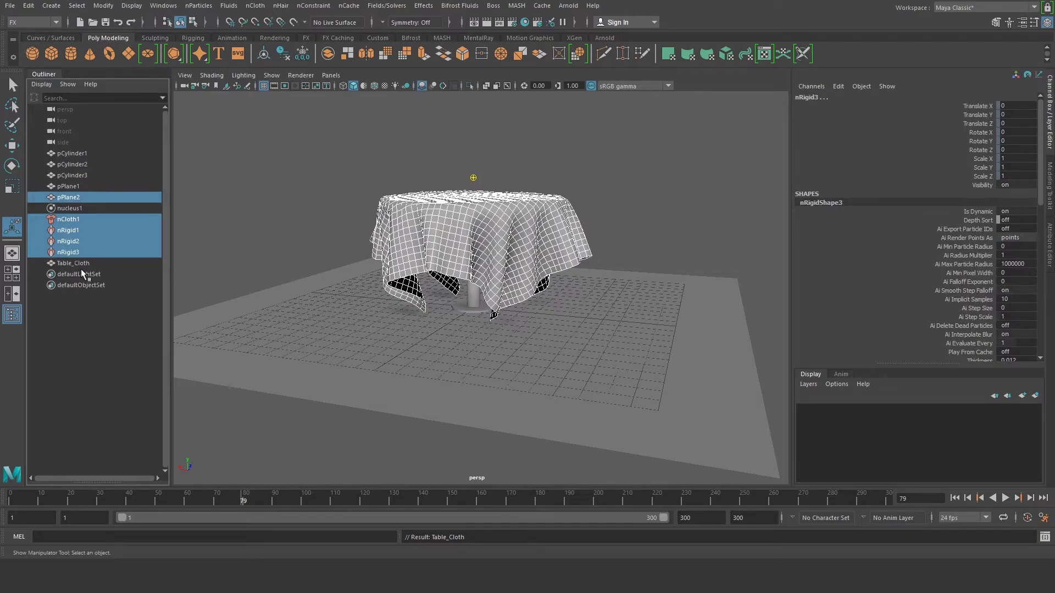
left_click(70, 208, "ctrl")
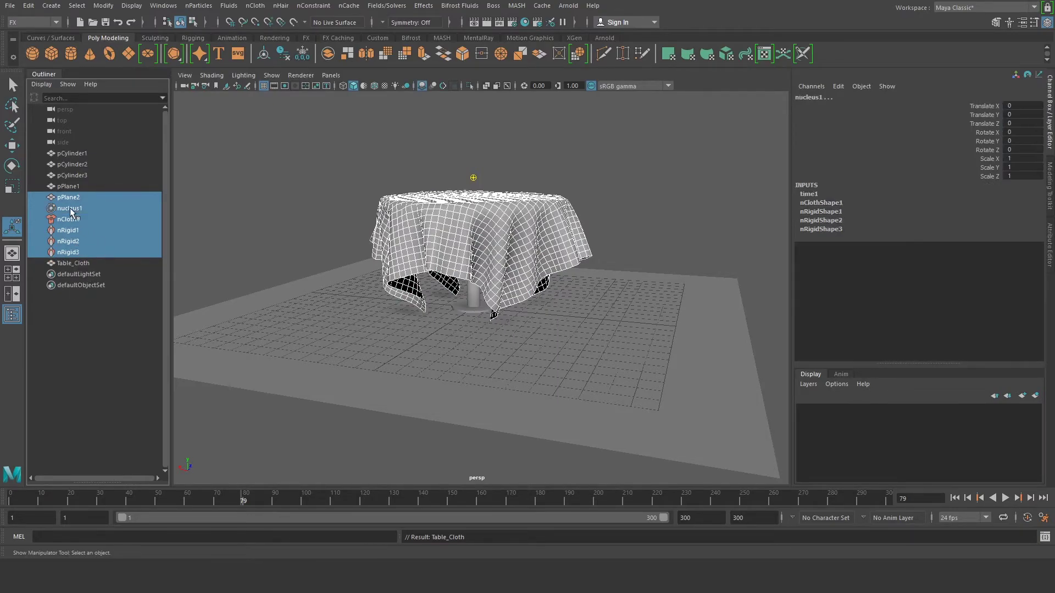
key("Delete")
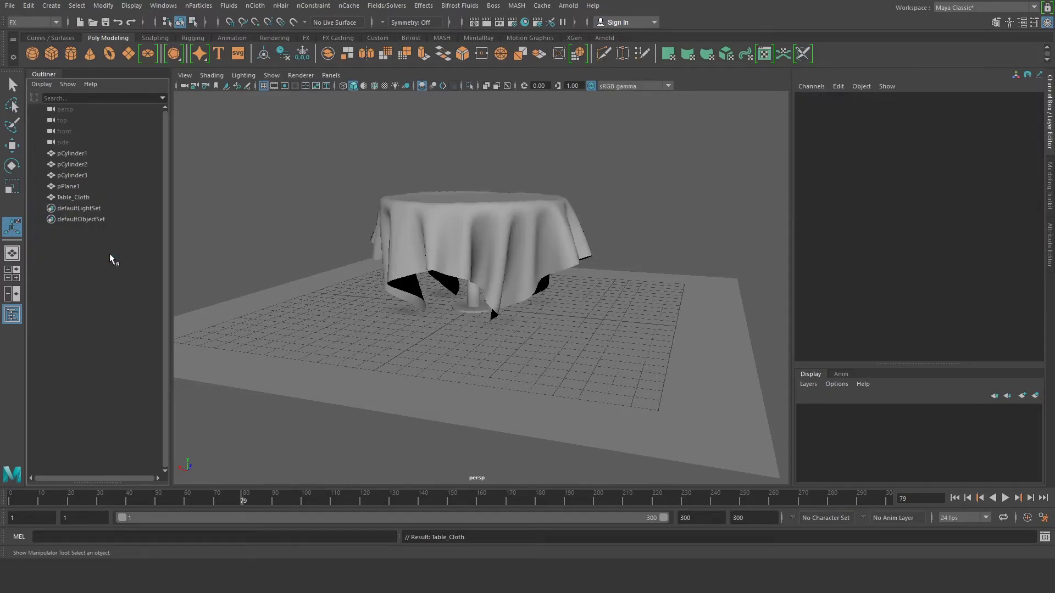
Select the tablecloth copy and scrub the timeline to frame 72 to check whether its shape is static
left_click(410, 256)
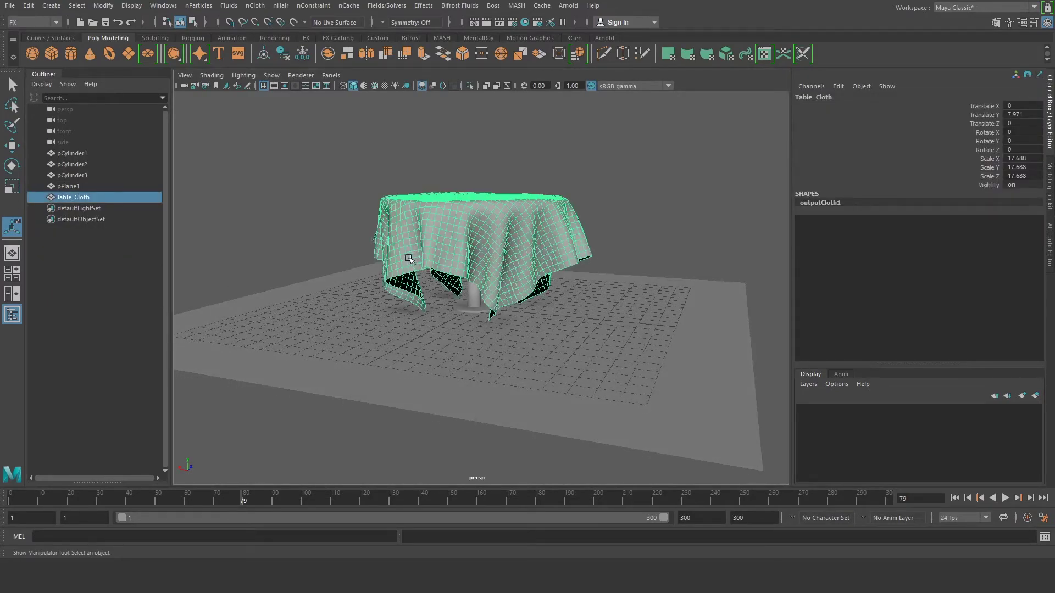
left_click(323, 501)
left_click_drag(417, 505, 222, 499)
Examine the finished tablecloth's folds, top and hanging corners around the table from several angles and distances
left_click_drag(308, 237, 261, 228, "alt")
left_click(258, 278)
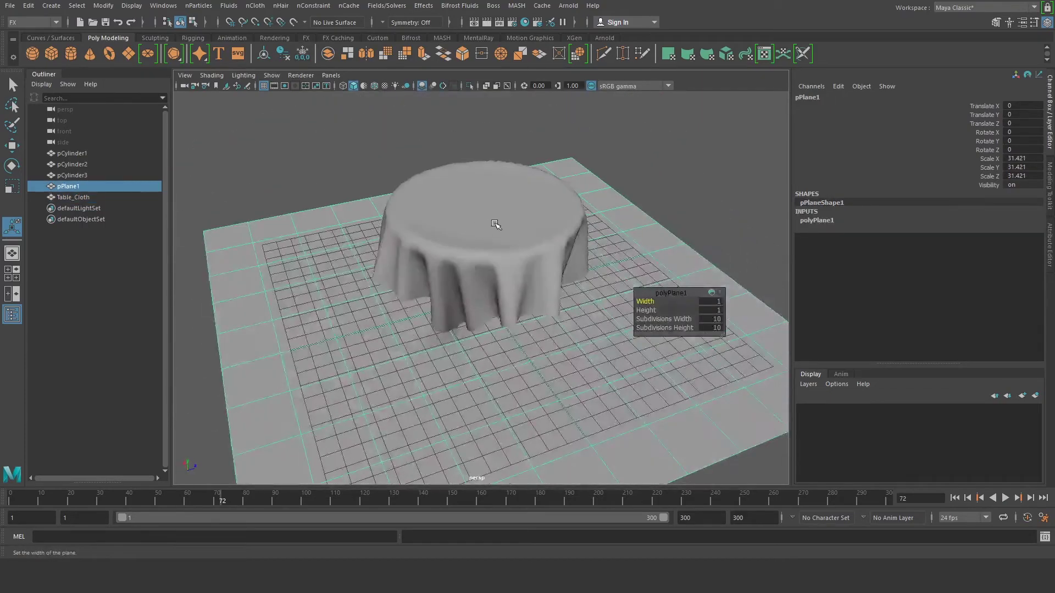
left_click(466, 279)
left_click_drag(461, 308, 541, 288, "alt")
left_click(592, 251)
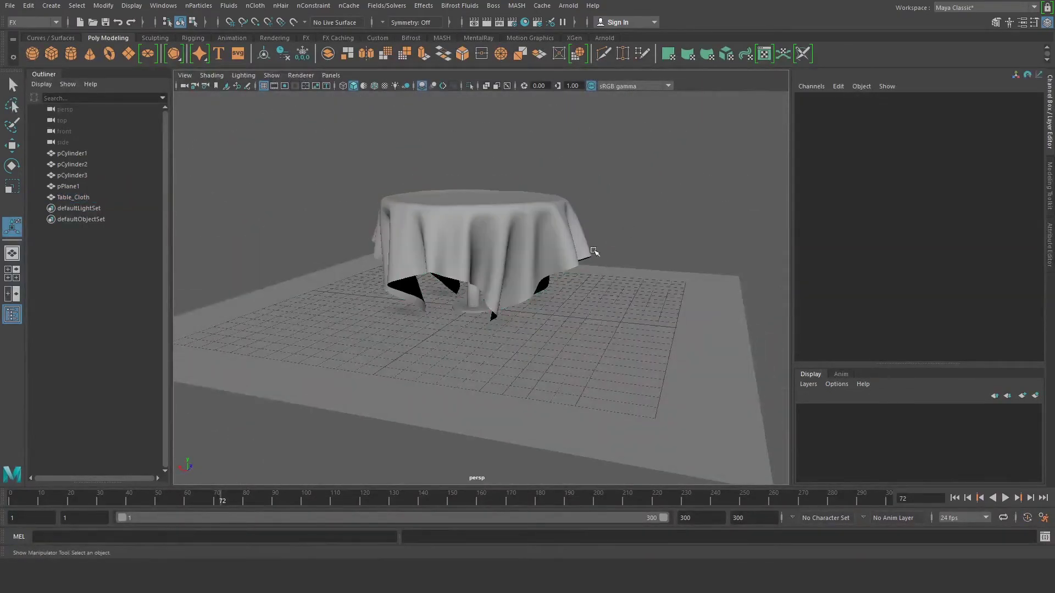
left_click_drag(593, 251, 453, 262, "alt")
scroll(499, 280, "up", 4)
scroll(499, 259, "down", 5)
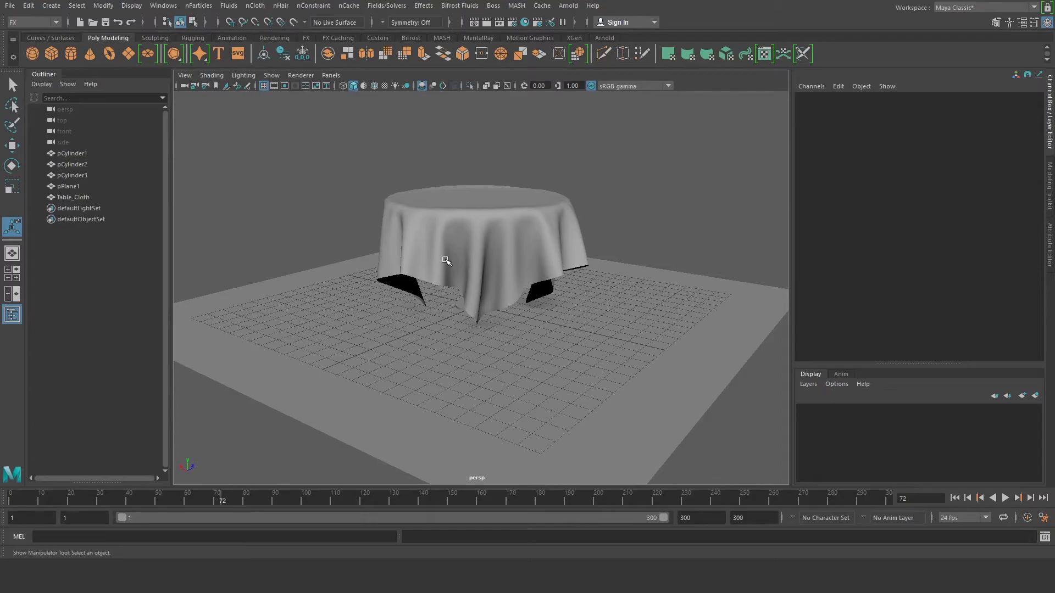
scroll(446, 260, "up", 5)
scroll(442, 260, "down", 4)
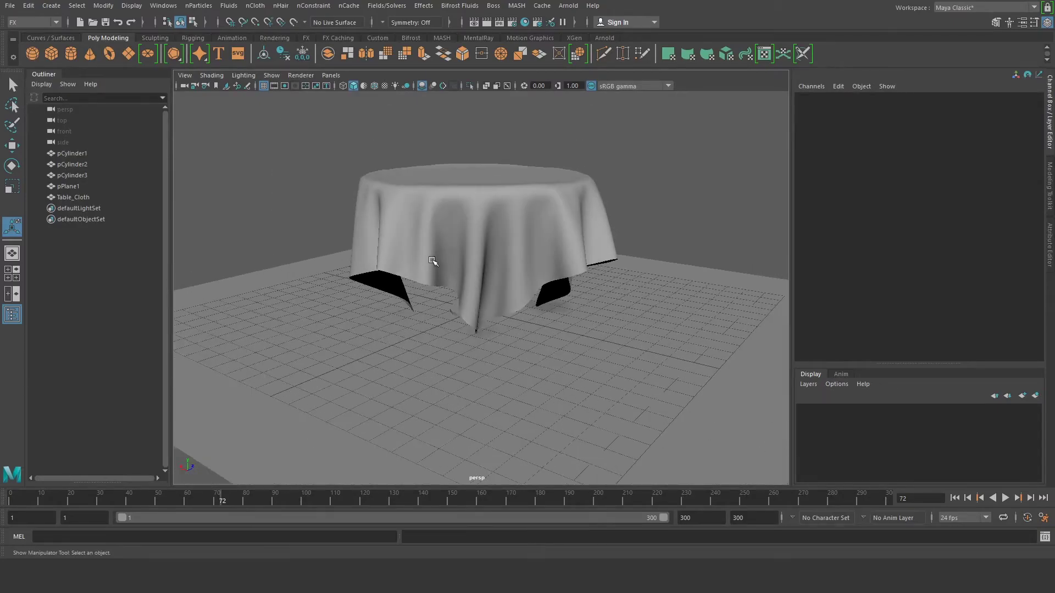
left_click_drag(432, 260, 489, 287, "alt")
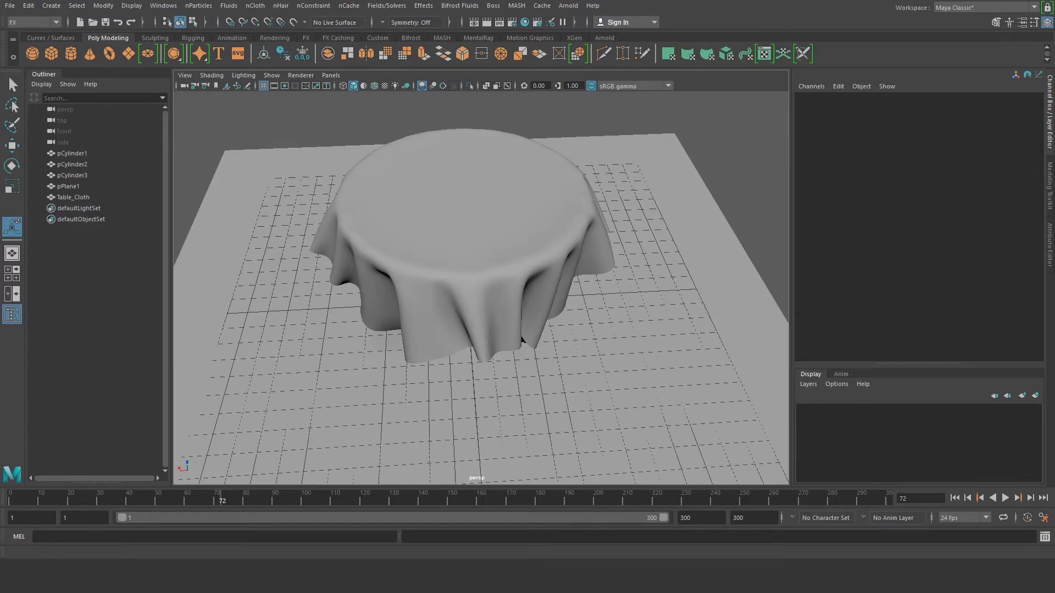
left_click_drag(498, 279, 480, 252, "alt")
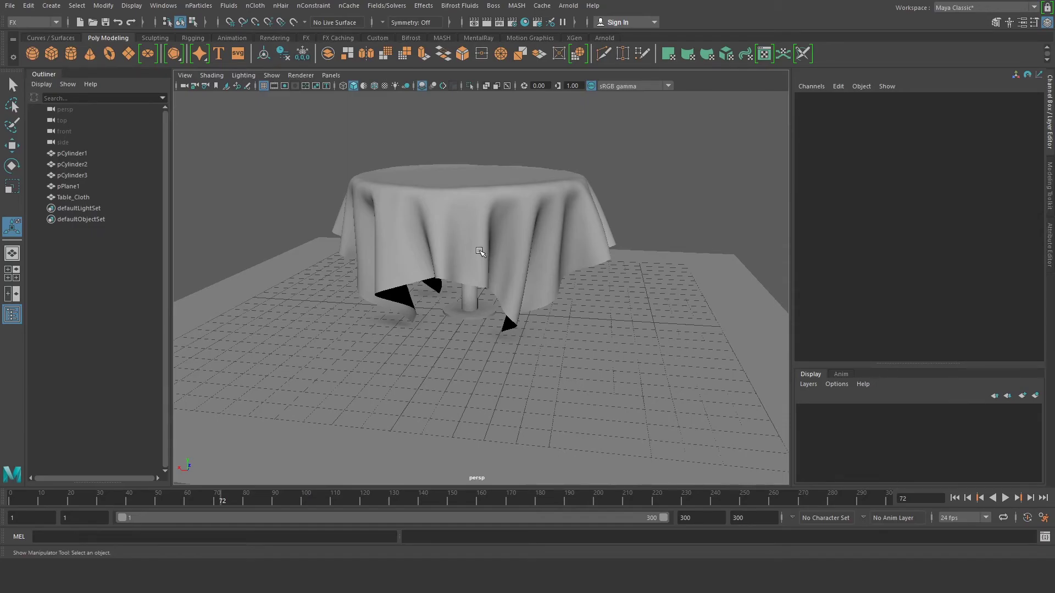
mouse_move(504, 246)
left_mouse_down("alt")
mouse_move(444, 250)
mouse_move(446, 264)
mouse_move(476, 260)
mouse_move(455, 251)
mouse_move(491, 256)
mouse_move(514, 236)
mouse_move(502, 245)
left_mouse_up("alt")
left_click(444, 250)
left_click(651, 225)
left_click_drag(626, 276, 567, 268, "alt")
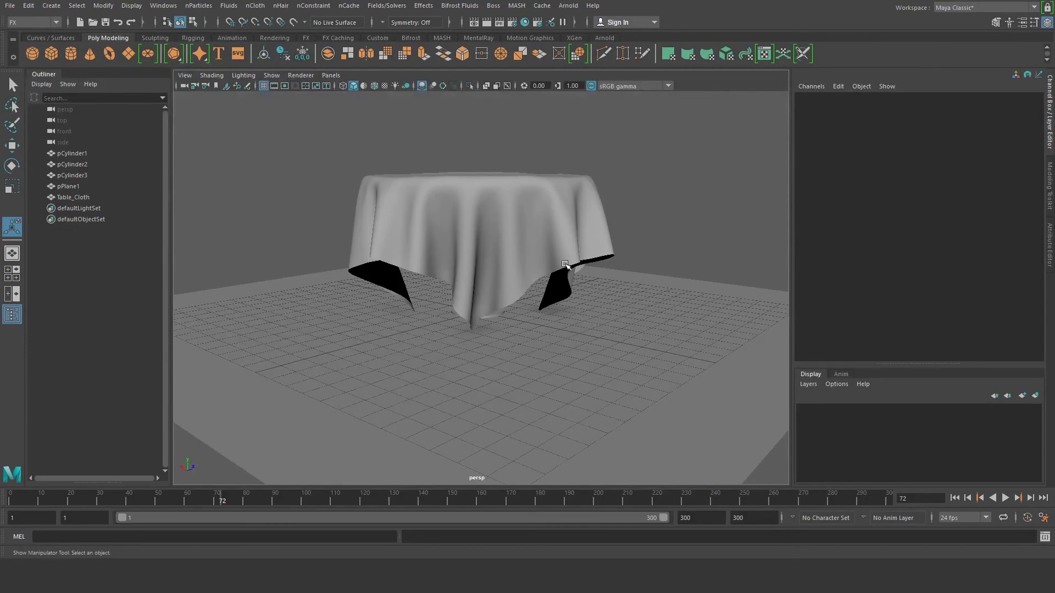